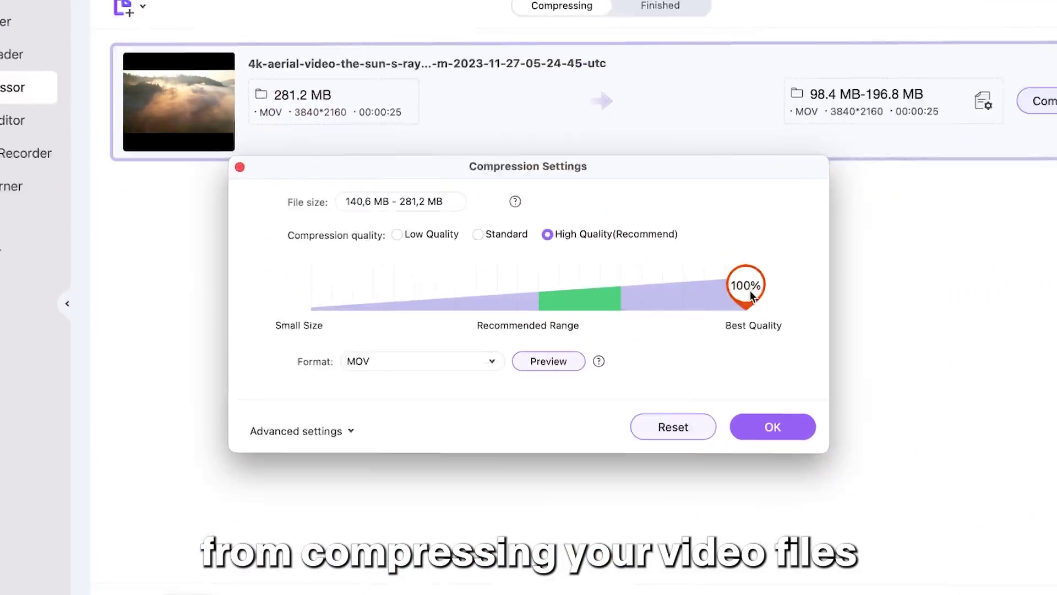
Step: Drag the 4K aerial video's compression quality down from 100% to 70%
drag(681, 287, 580, 289)
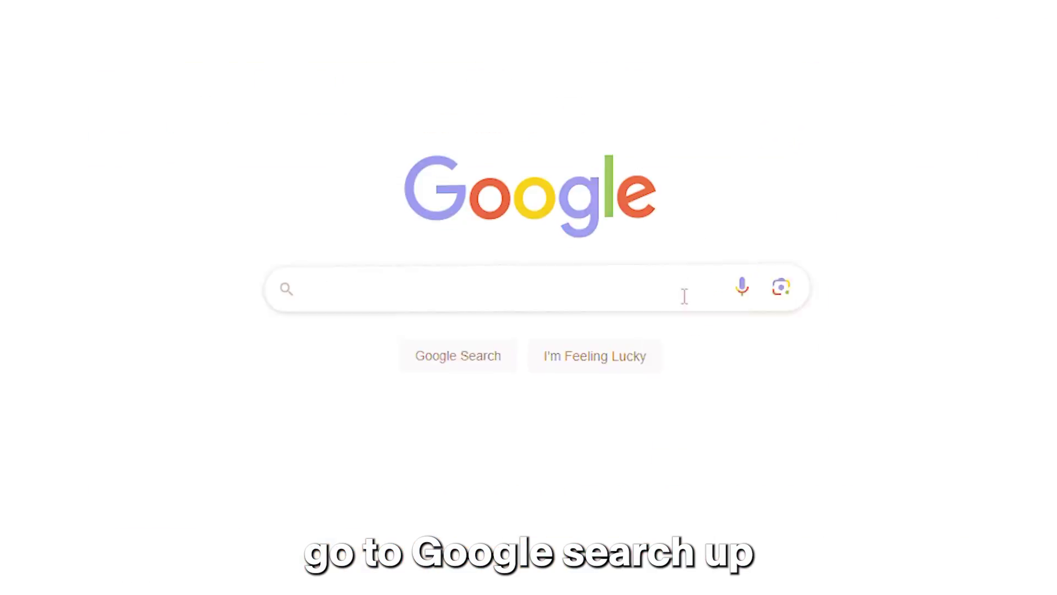
Step: Search the web for 'wondershare uniconverter'
text(wondershare unicon)
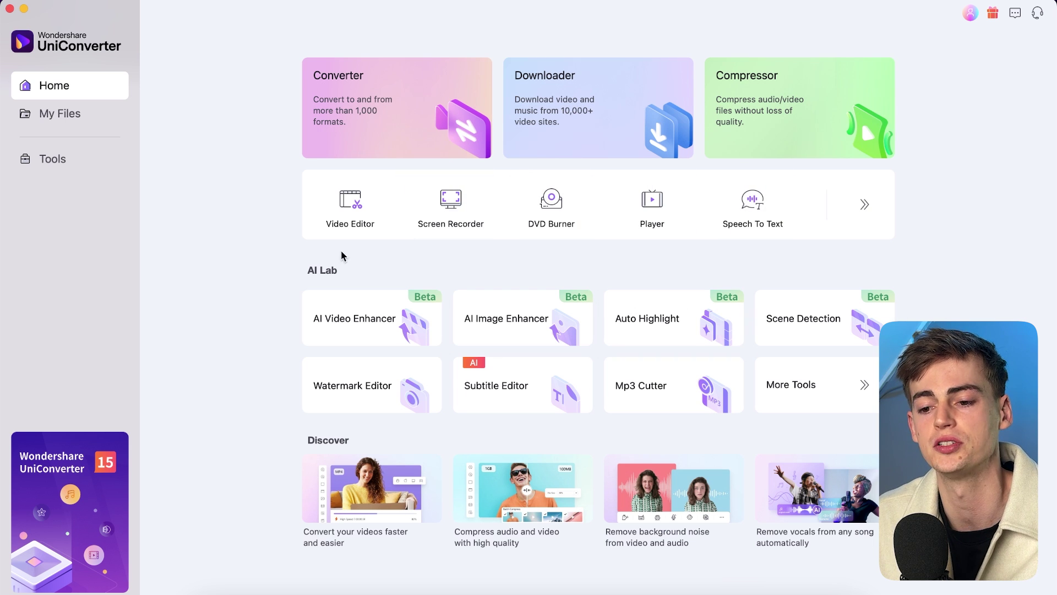
click(69, 165)
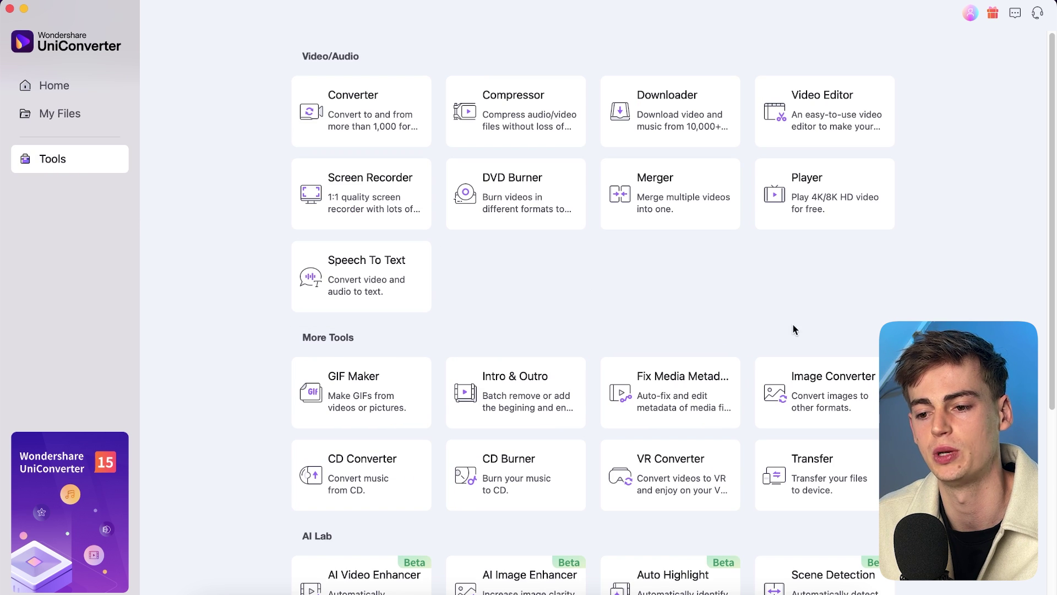
scroll(453, 166, down, 5)
scroll(358, 274, up, 4)
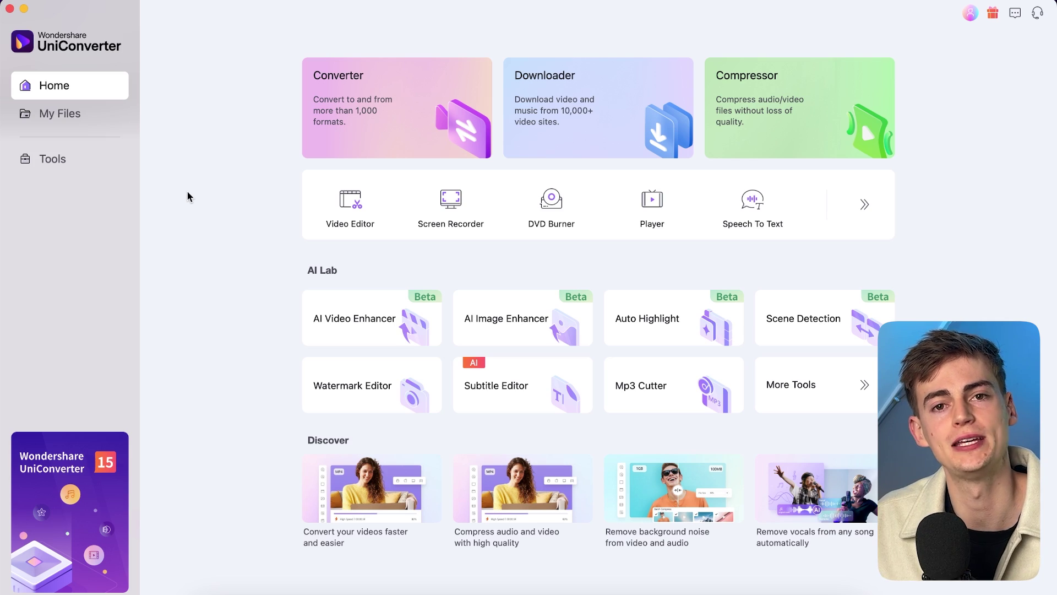
Step: In the Converter, select IMG_0256 2.MOV from the Downloads folder
click(407, 116)
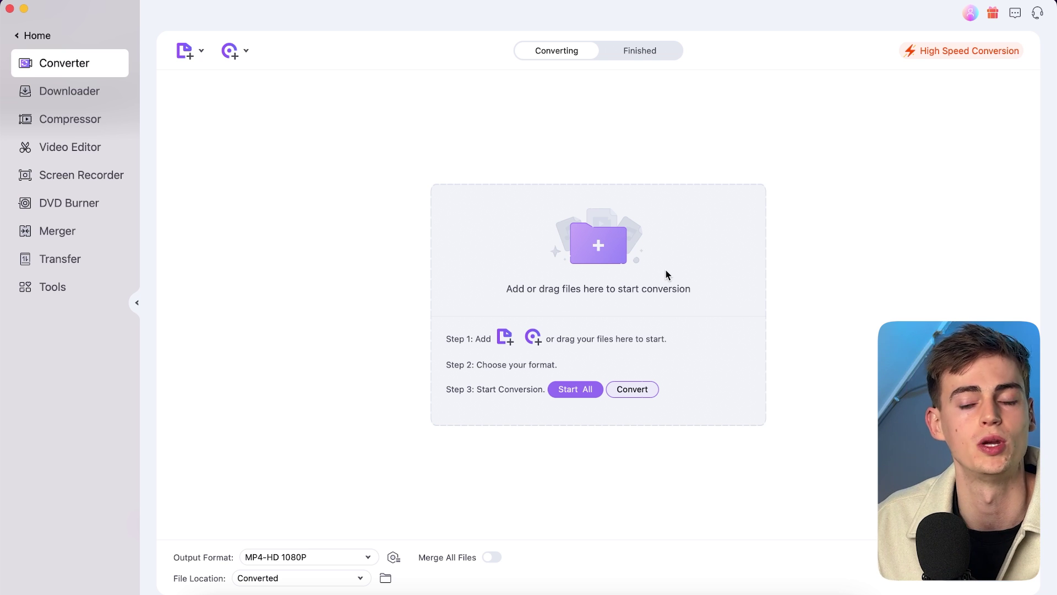
click(572, 259)
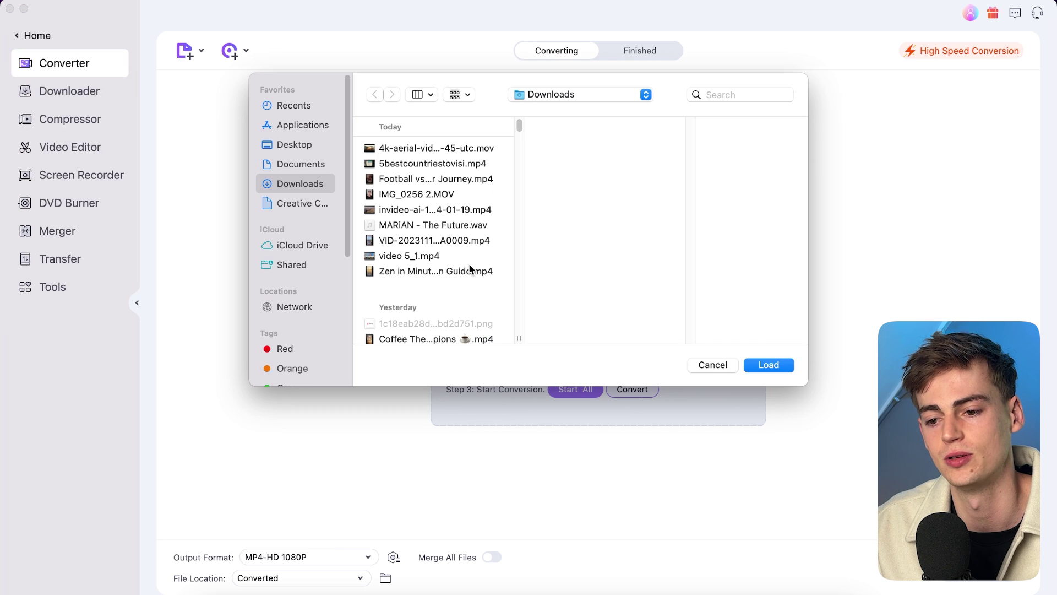
scroll(413, 207, down, 1)
scroll(418, 198, up, 1)
click(419, 194)
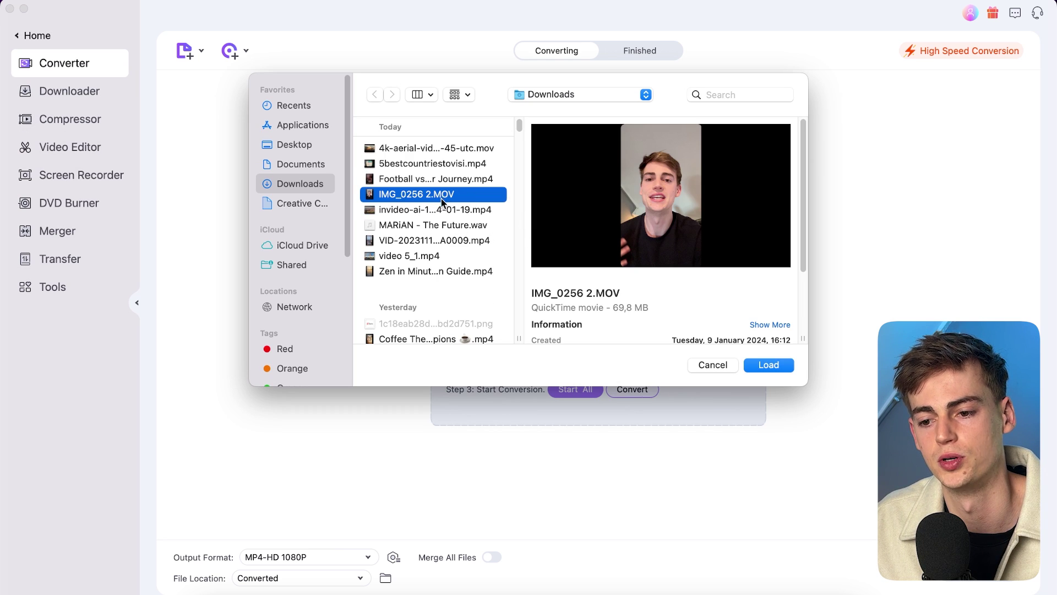
Step: Load IMG_0256 2.MOV and look through the MOV output format presets
click(769, 365)
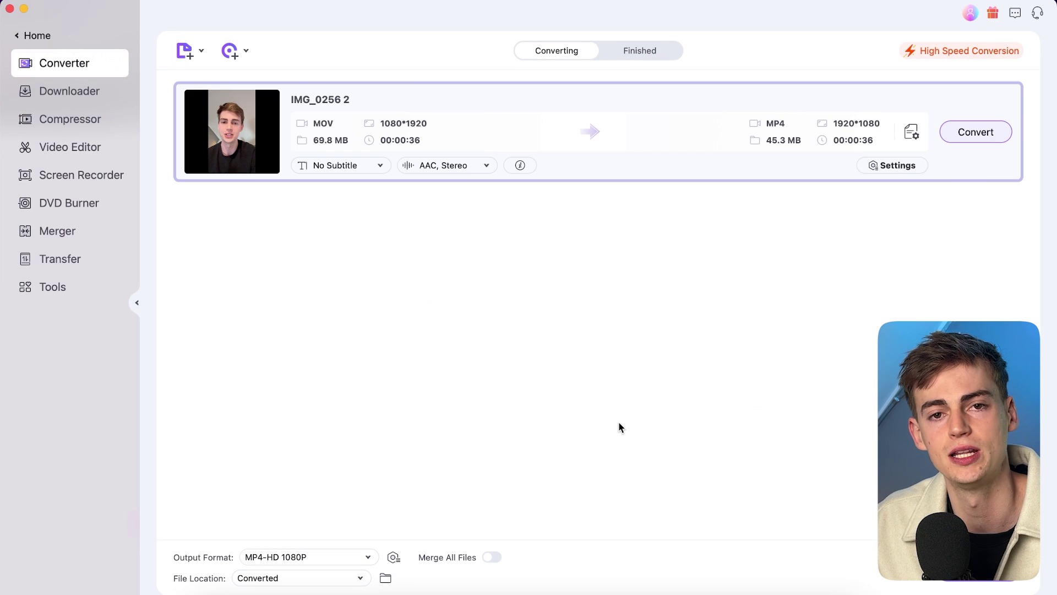
click(911, 133)
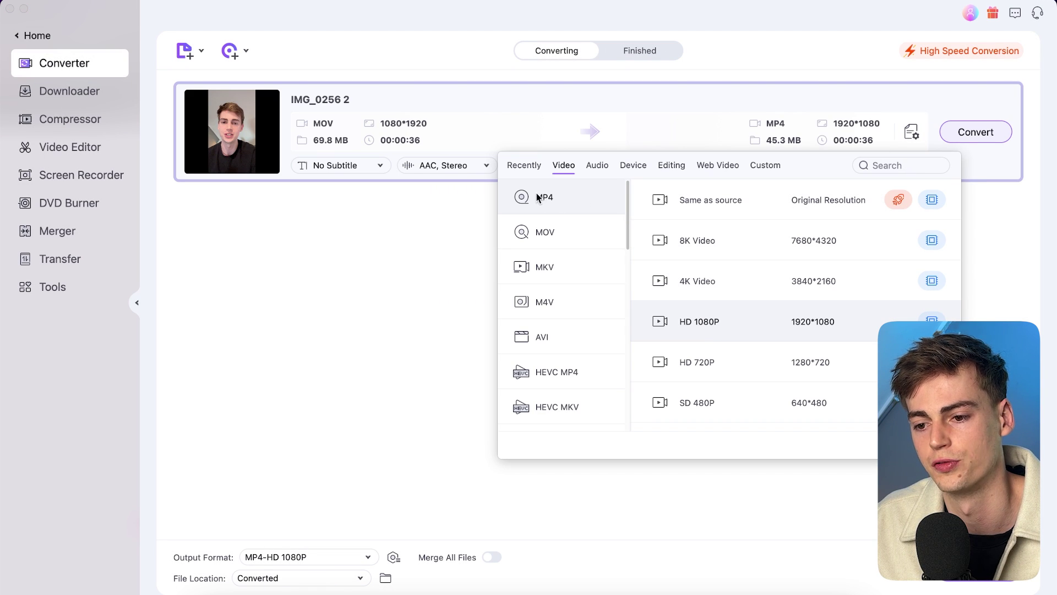
click(567, 238)
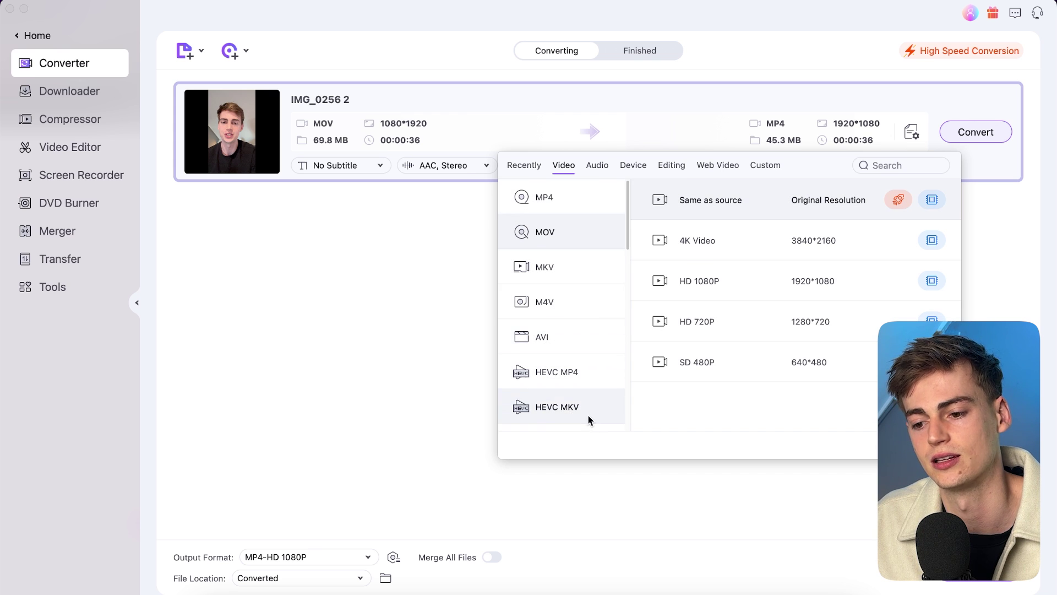
scroll(609, 300, down, 10)
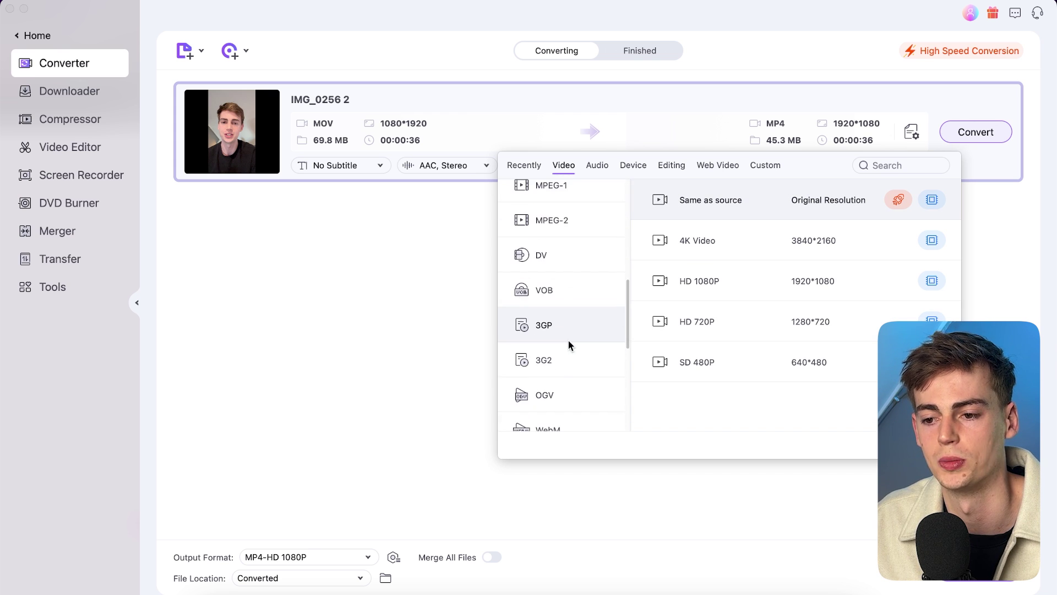
scroll(568, 342, up, 4)
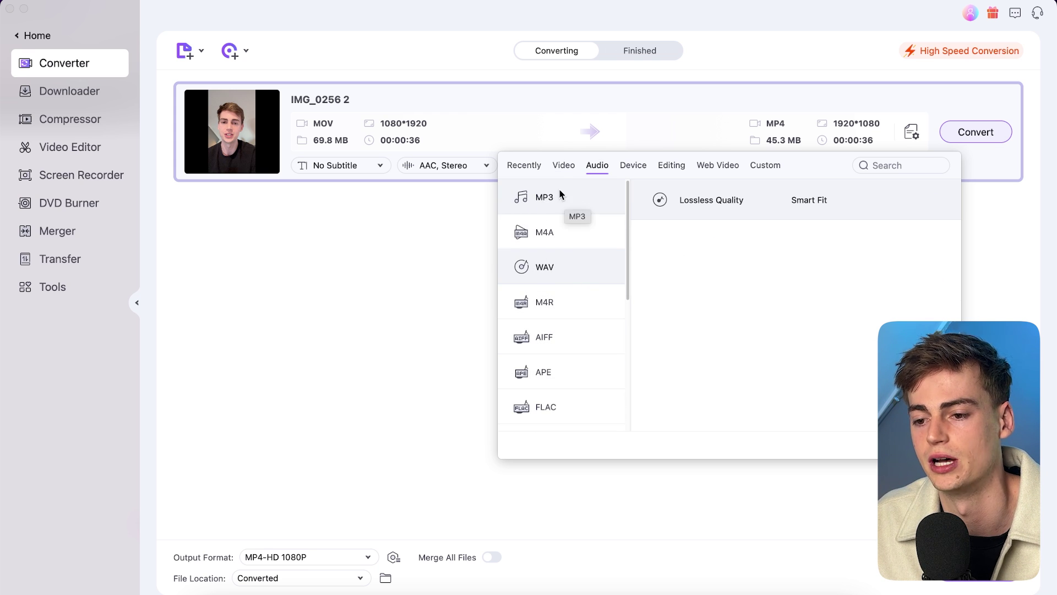
Step: Set the output format to MP4 HD 1080P and start the conversion
click(564, 166)
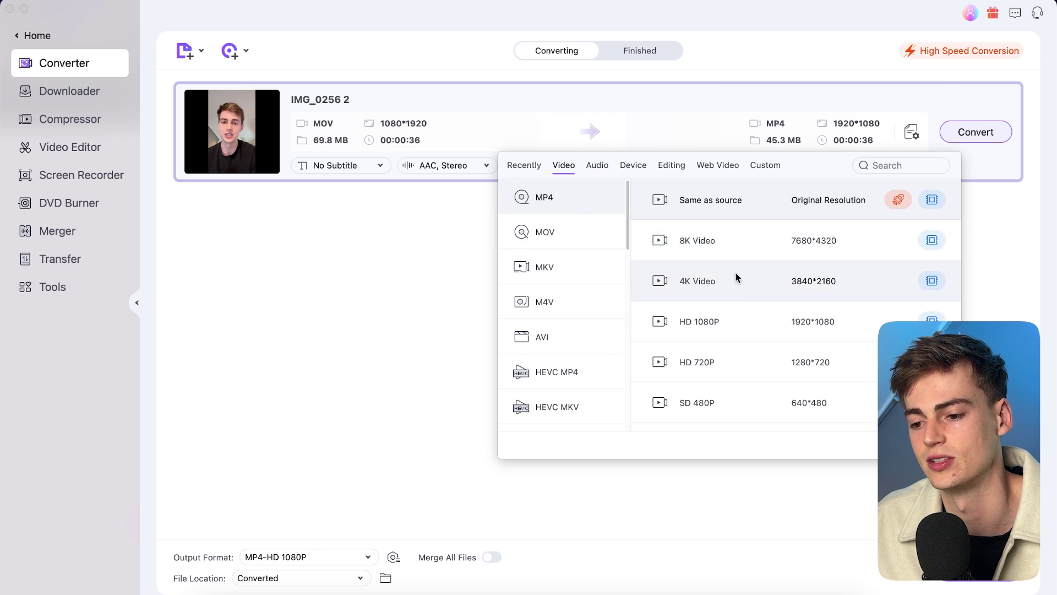
click(730, 322)
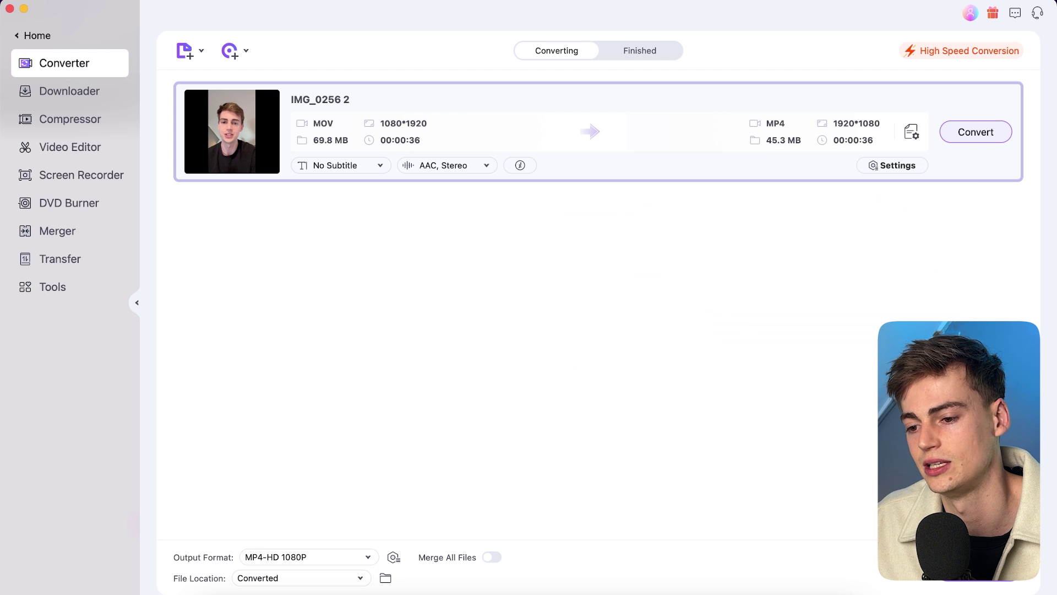
click(976, 137)
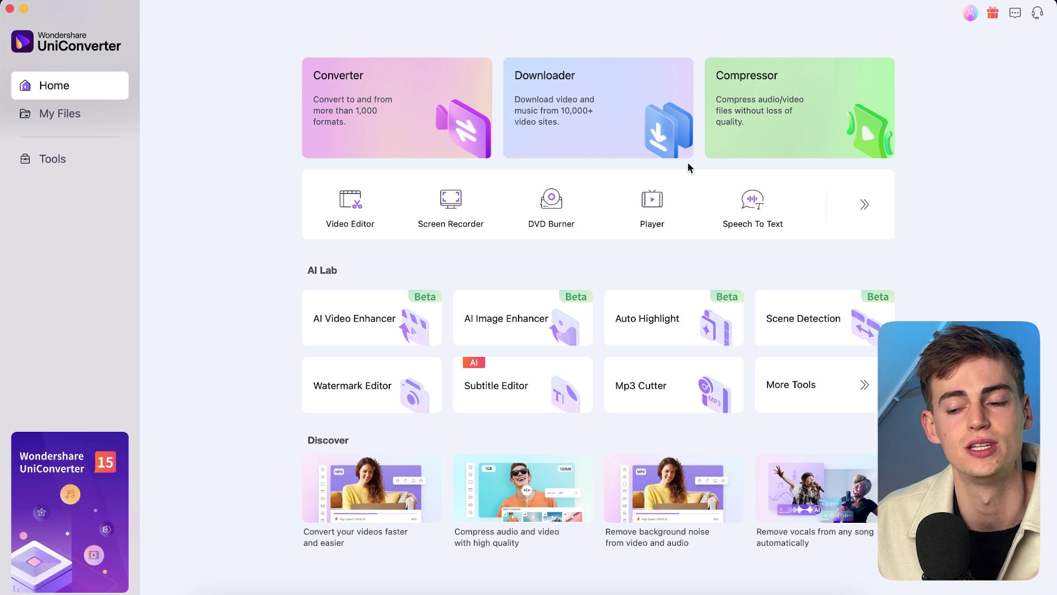
click(592, 111)
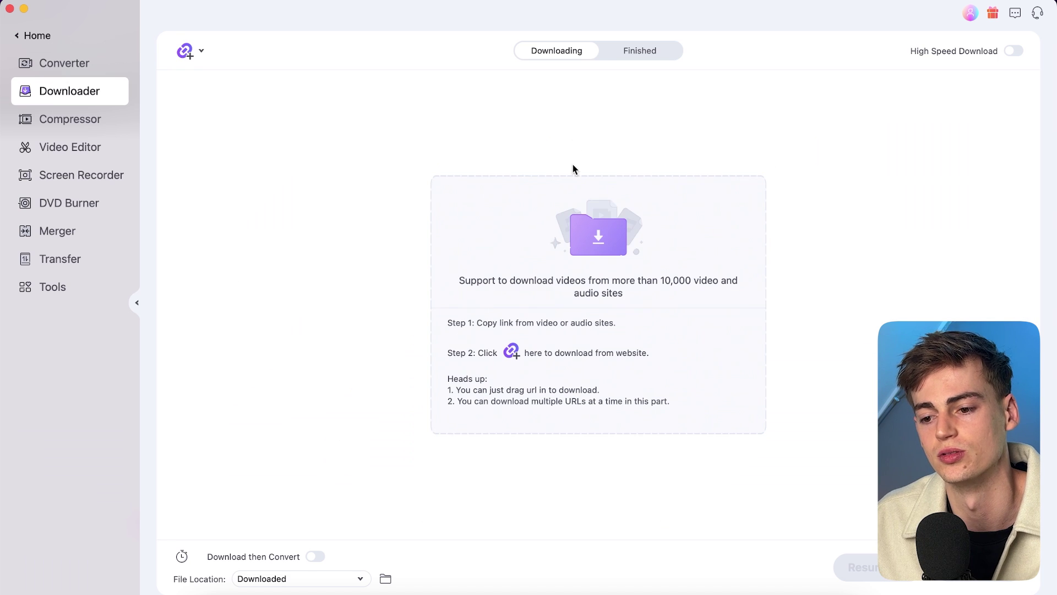
click(597, 258)
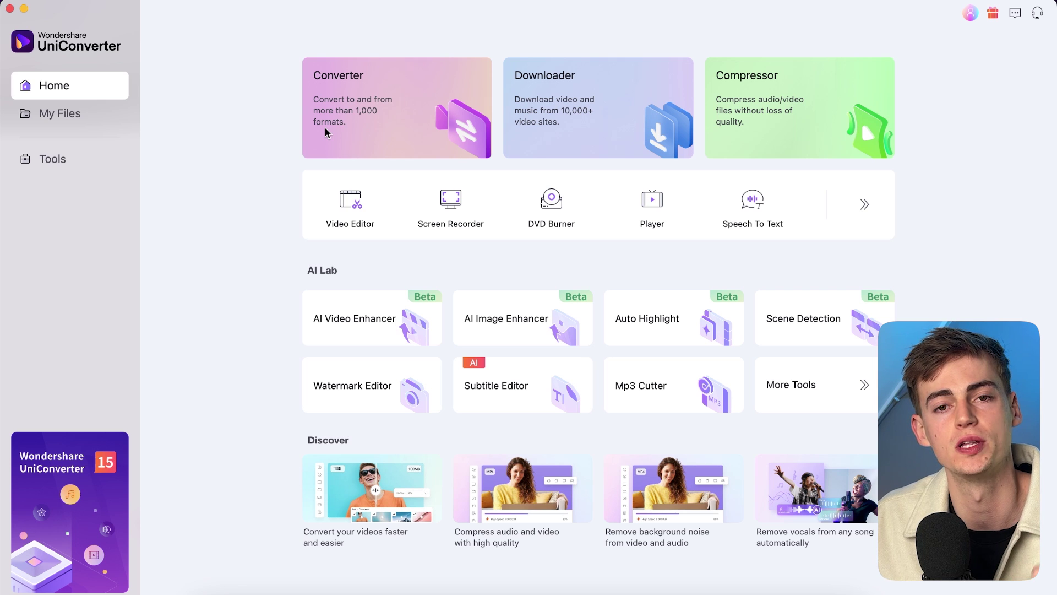
Step: Open the 4K aerial video in the Compressor and move its quality from 100% to about 69%
click(747, 105)
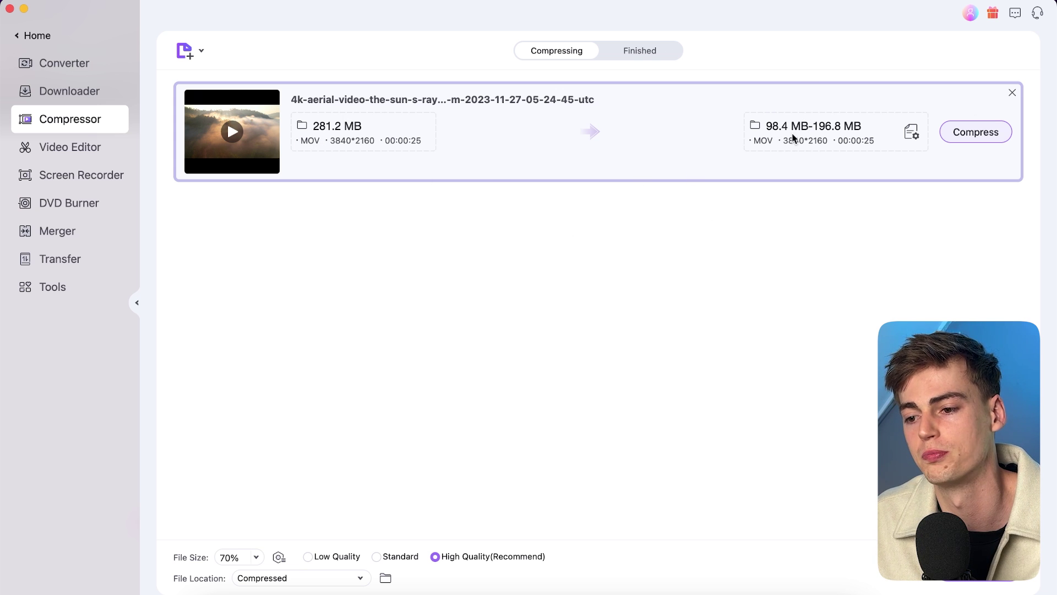
click(912, 132)
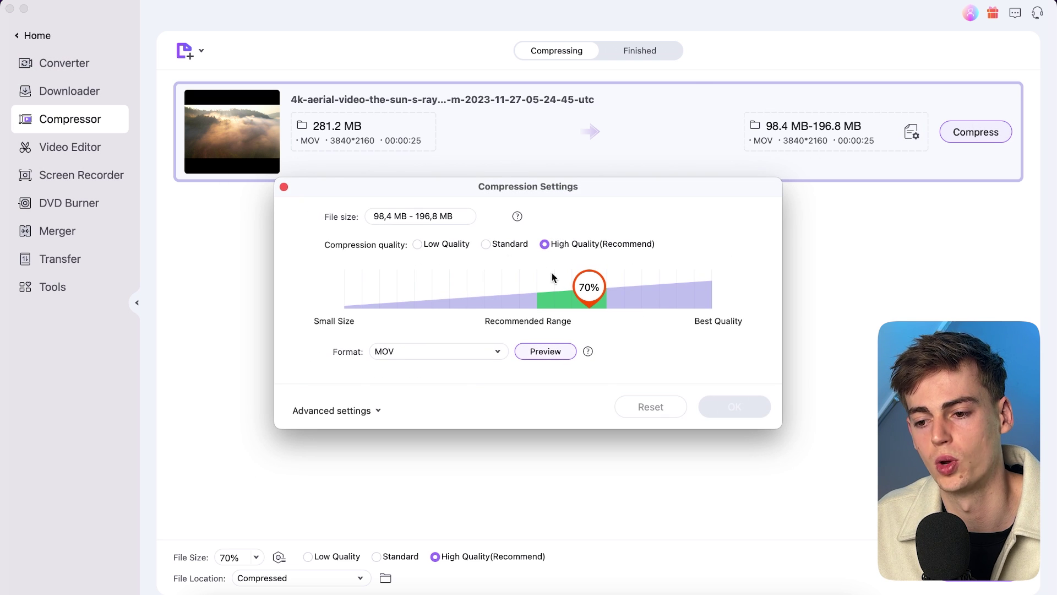
drag(592, 299, 720, 288)
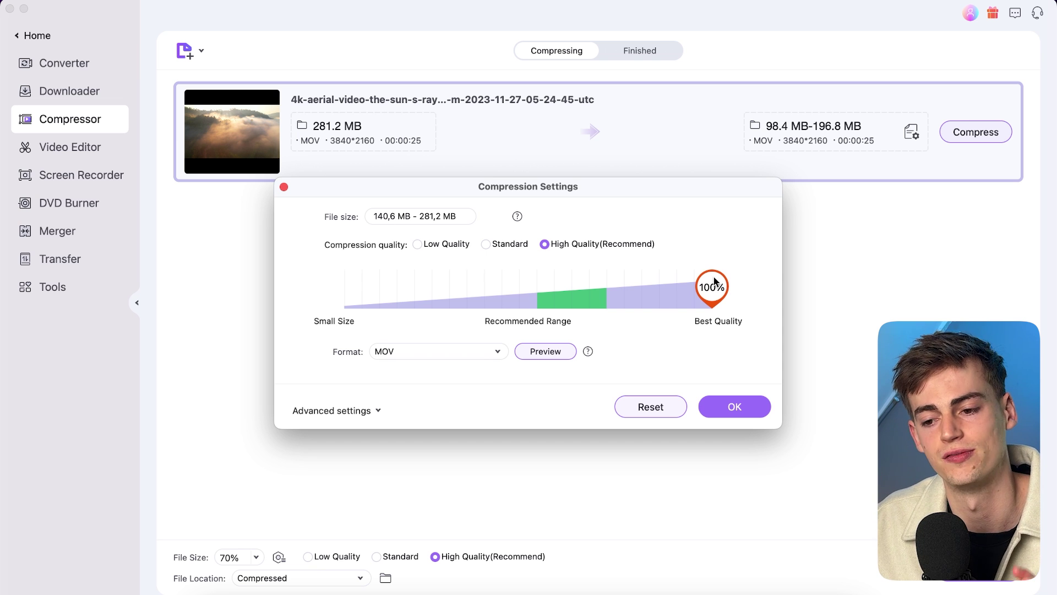
drag(716, 296, 594, 286)
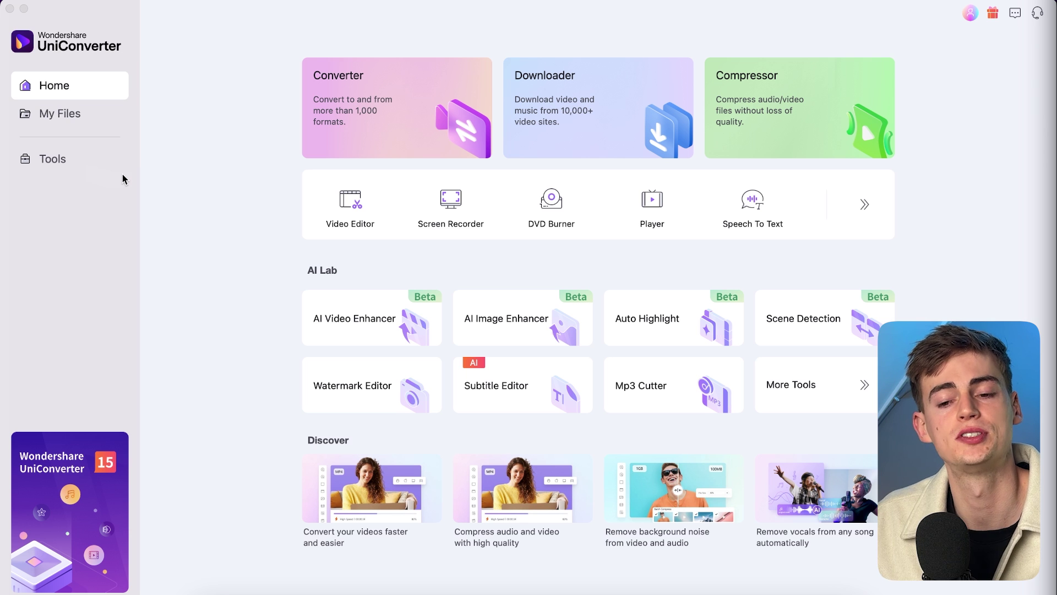
Step: Open the AI Video Enhancer from the AI Lab section of the full Tools list
click(46, 159)
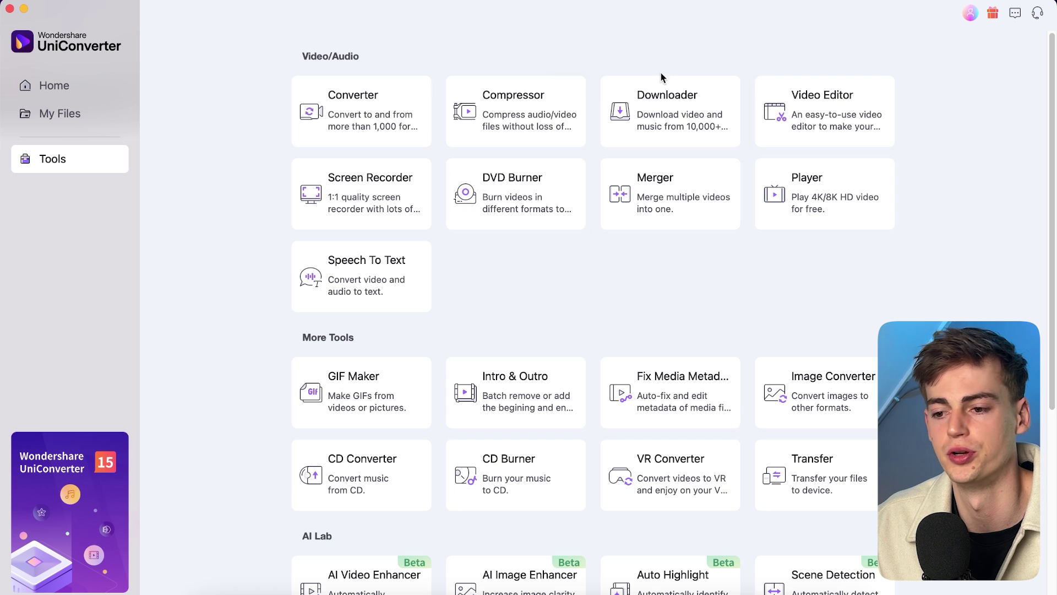
scroll(691, 257, down, 3)
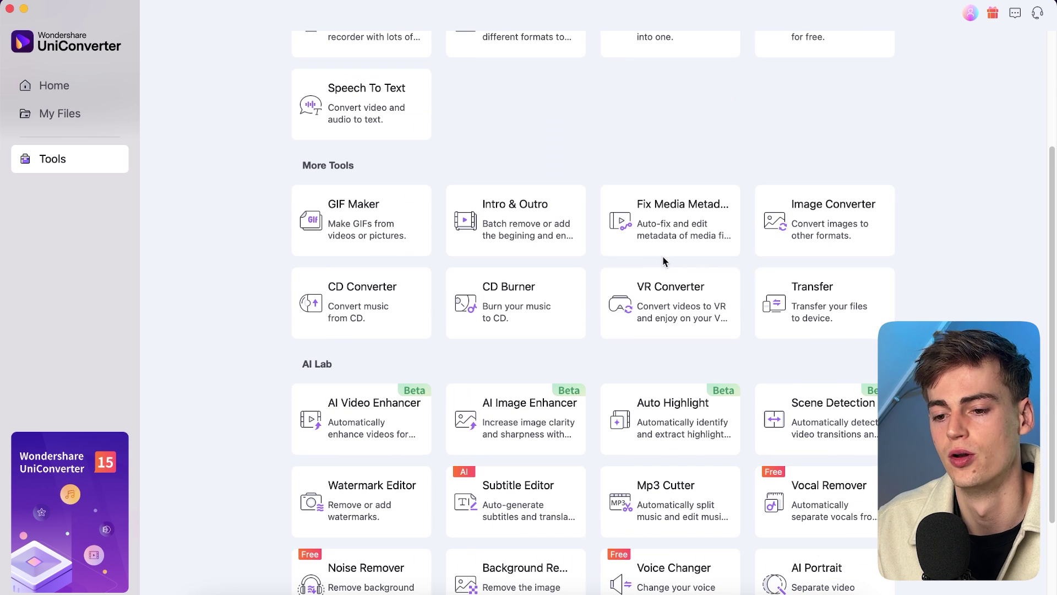
scroll(664, 208, down, 3)
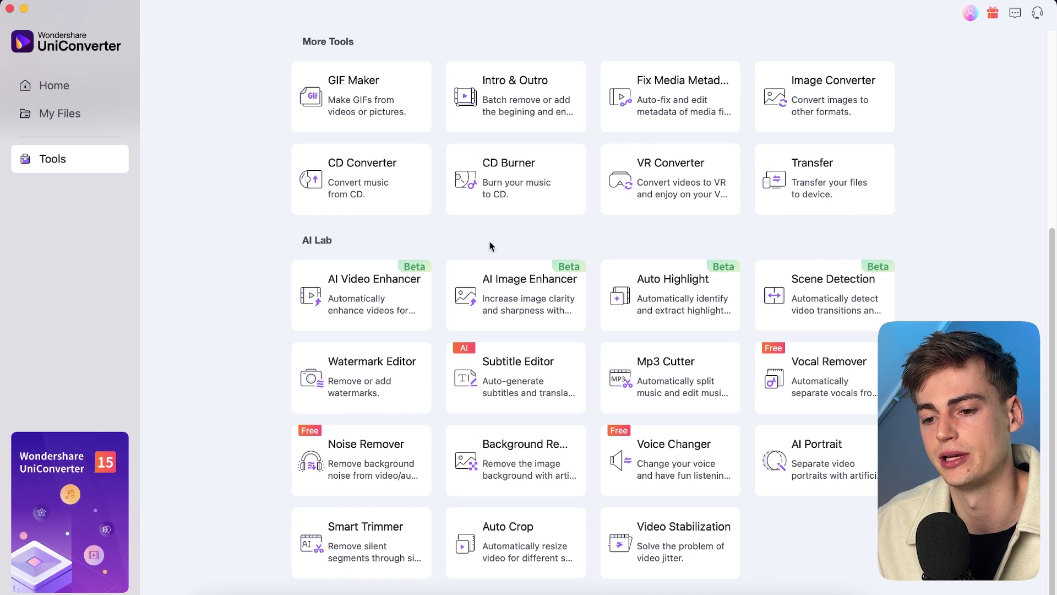
click(383, 299)
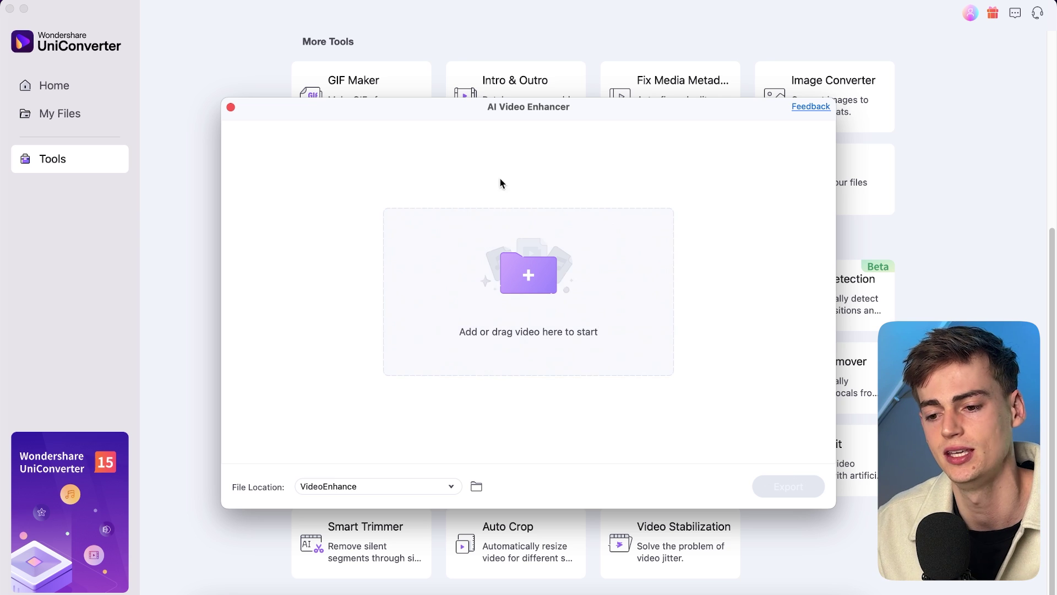
Step: Load VID-20231117-WA0009.mp4 from Downloads into the AI Video Enhancer
click(506, 273)
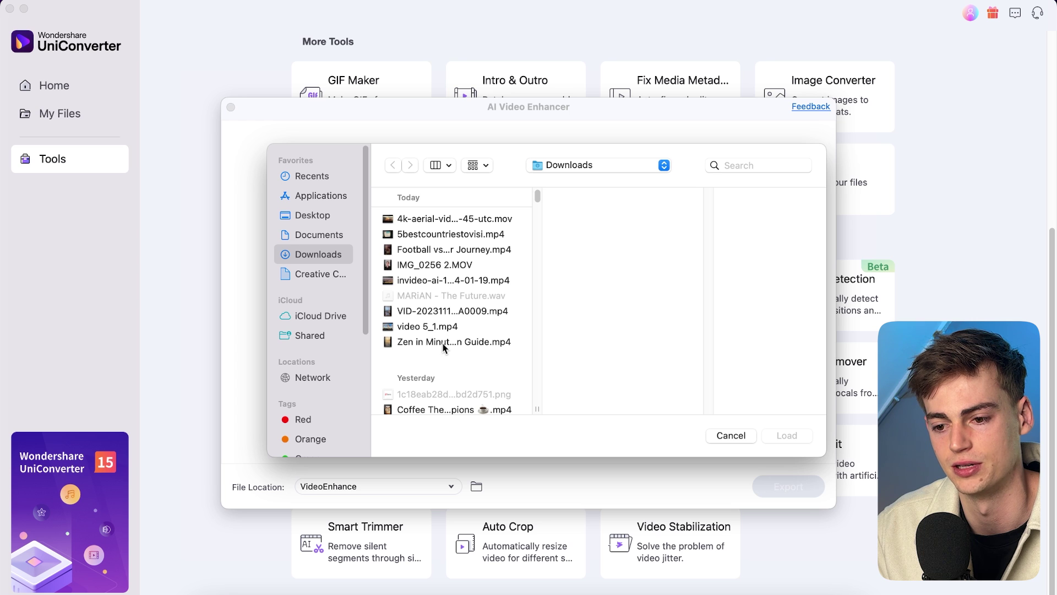
click(448, 311)
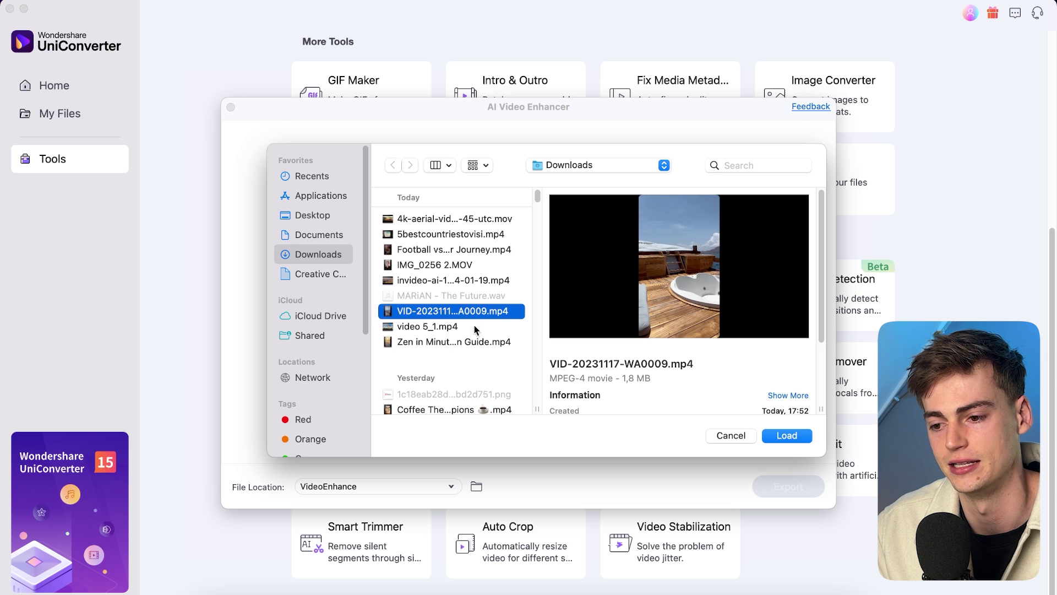
click(785, 438)
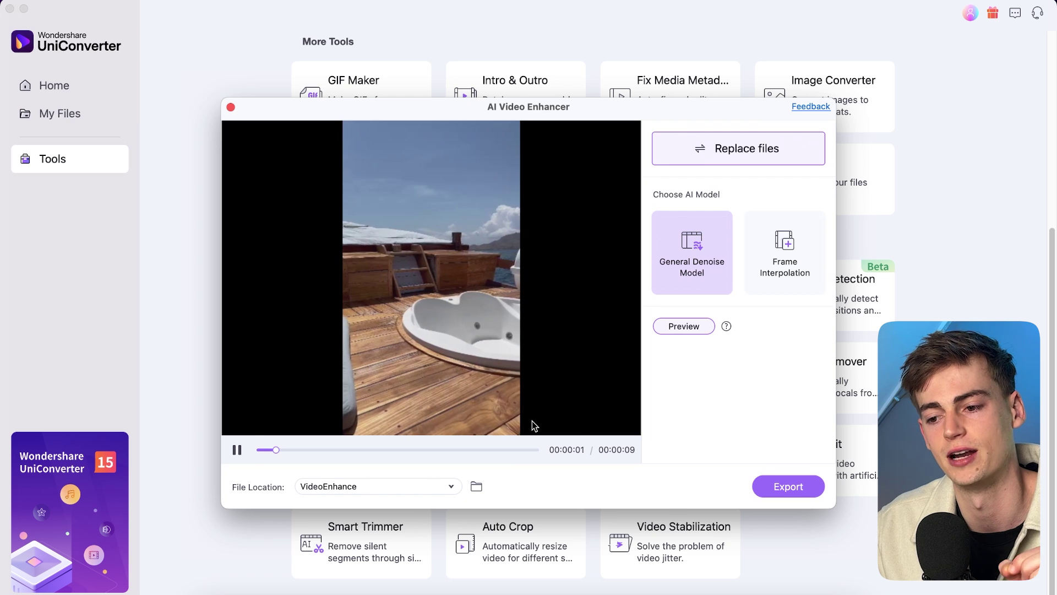
Step: Pause the preview, mute the sound, and select the Frame Interpolation model (2X, 120 FPS)
click(237, 450)
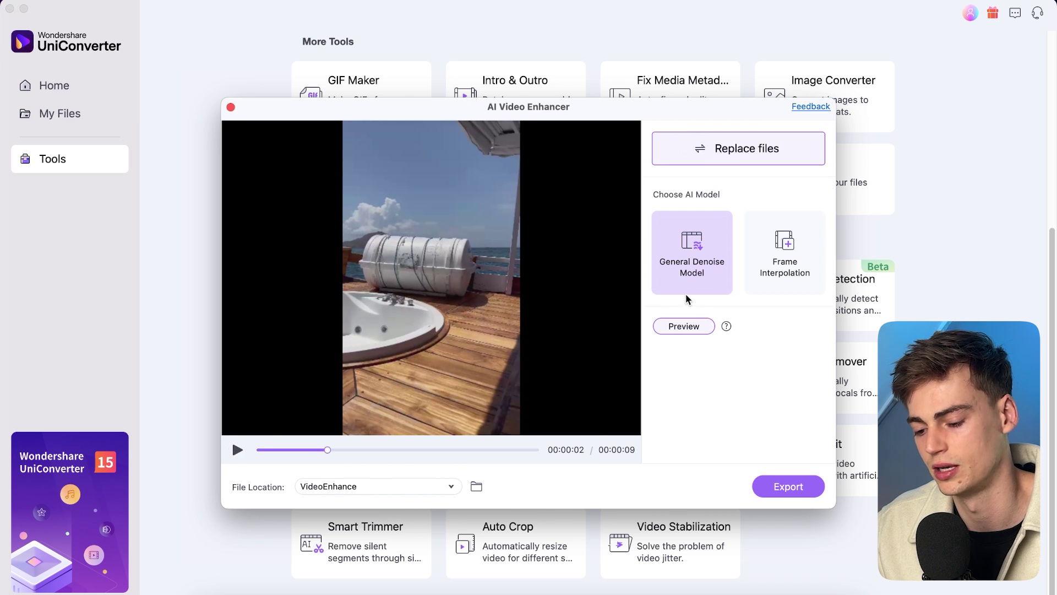
key(XF86AudioMute)
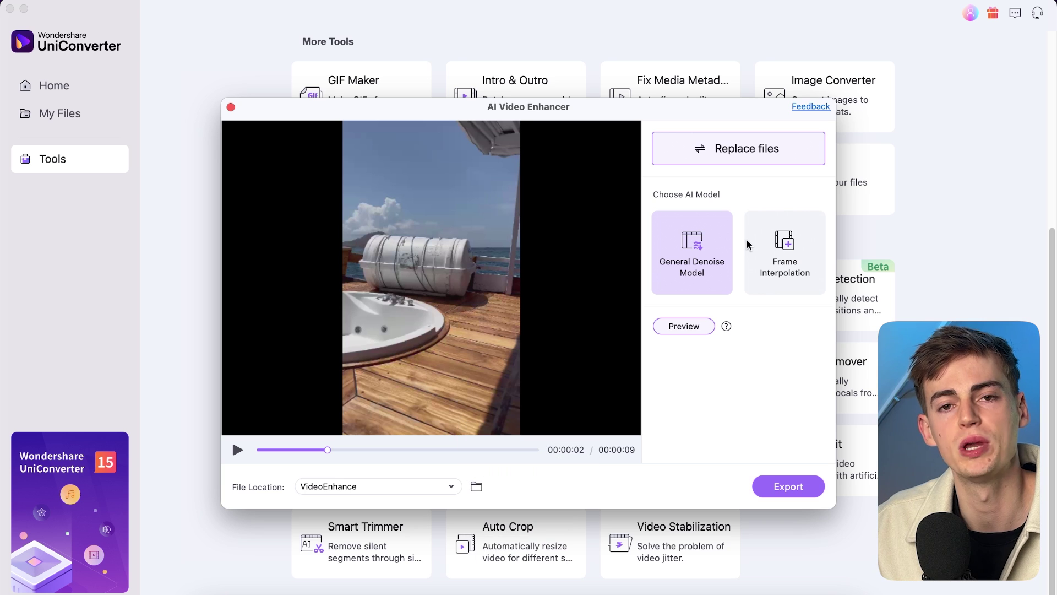
click(812, 275)
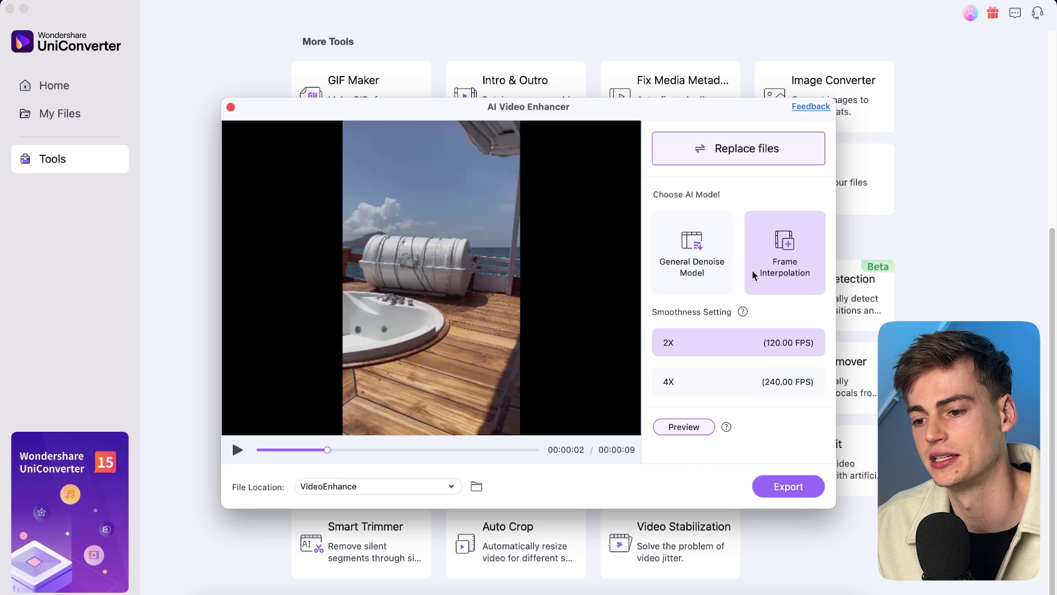
Step: Switch the enhancer's AI model back to the General Denoise Model
click(702, 259)
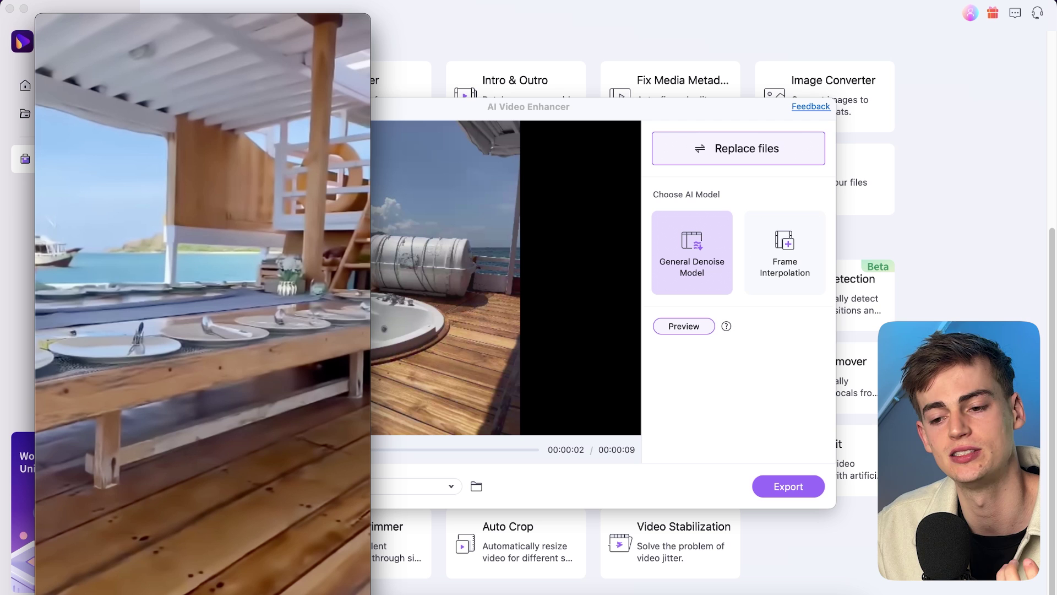
Step: Close the QuickTime enhanced-video window and open the Watermark Editor
mouse_move(207, 309)
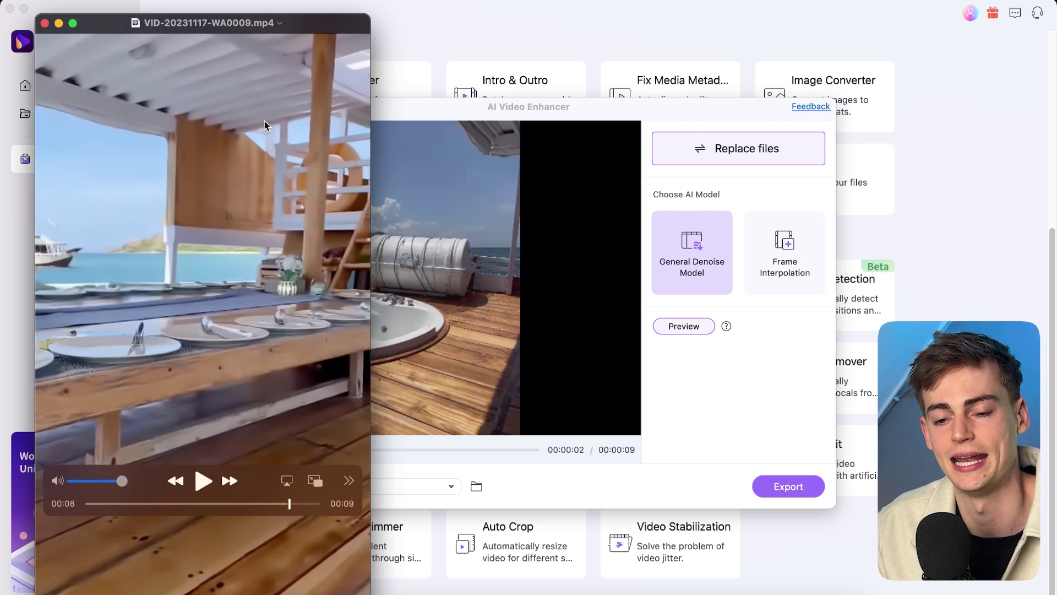
click(44, 23)
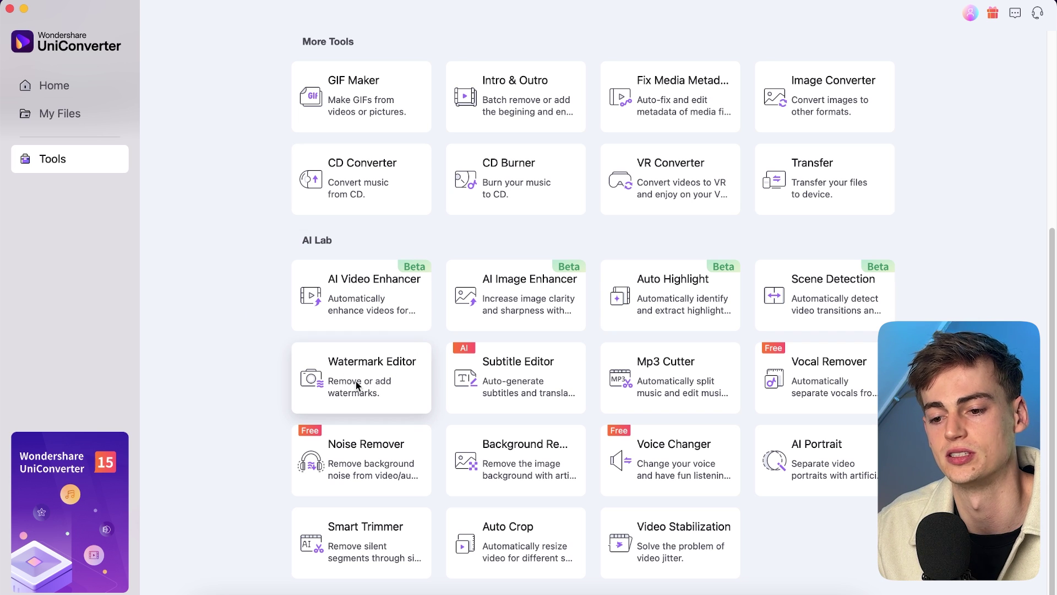
click(378, 378)
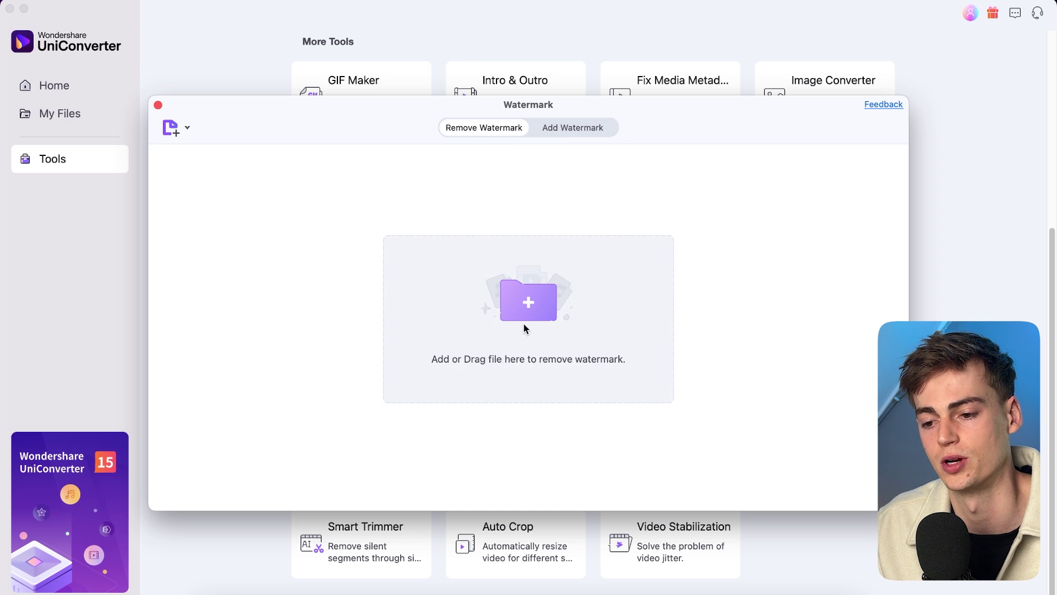
Step: Load IMG_0256 2.MOV under Add Watermark, play its preview, and begin a text watermark
click(566, 128)
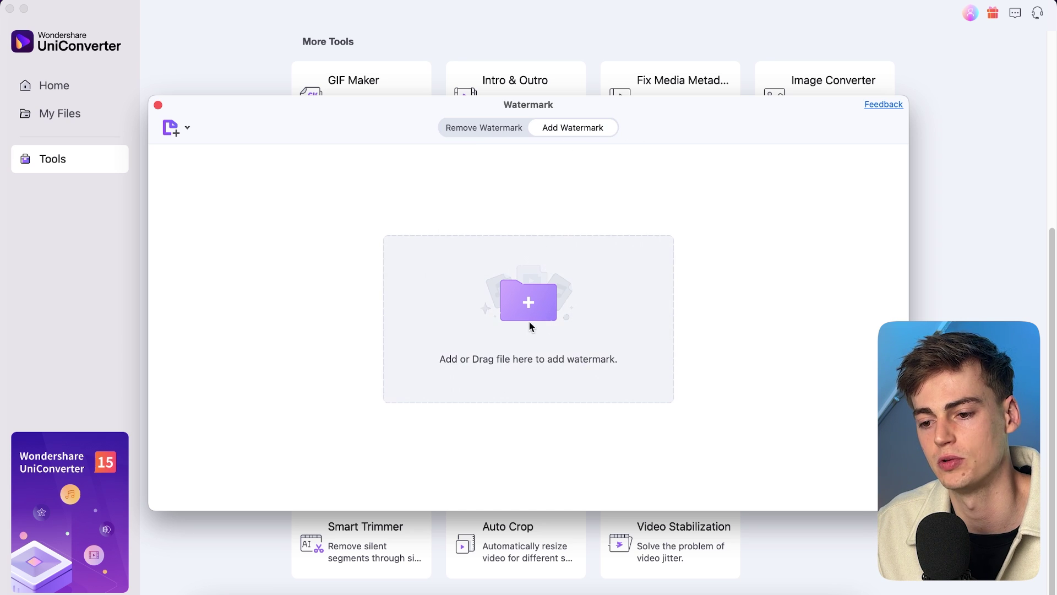
click(532, 303)
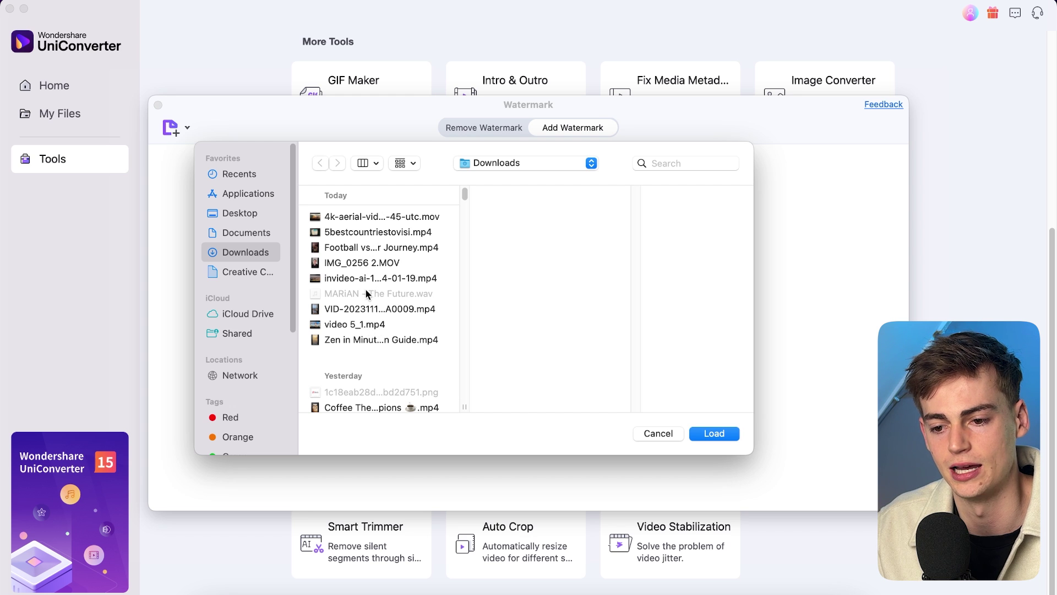
click(362, 264)
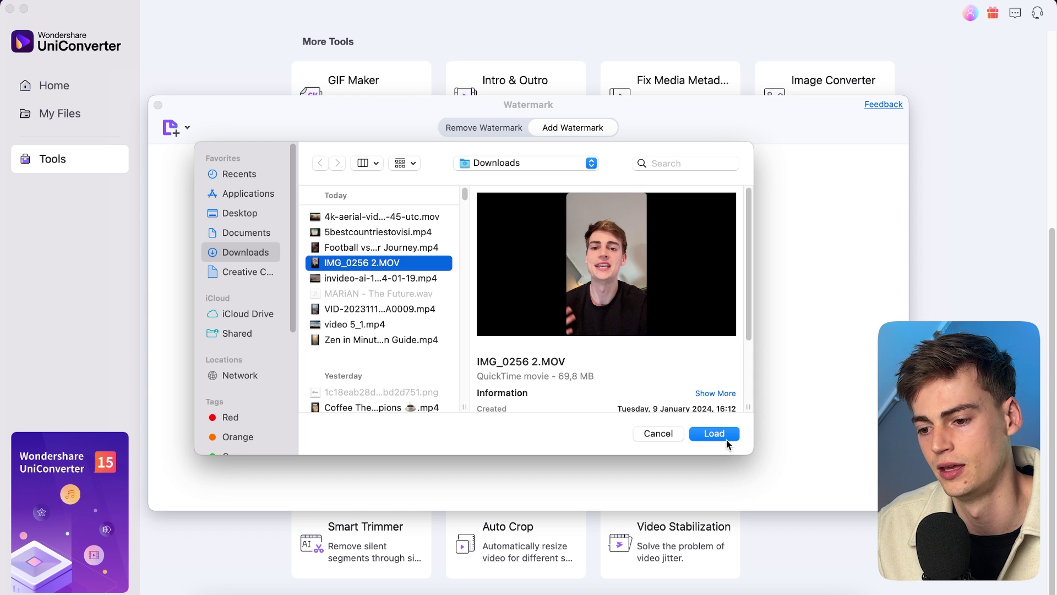
click(714, 434)
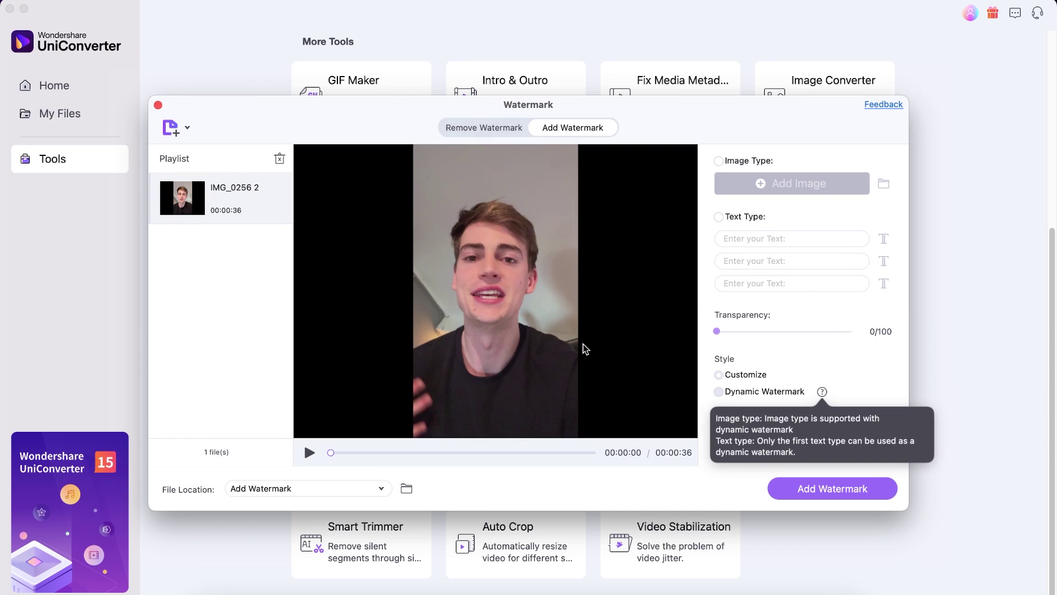
click(586, 349)
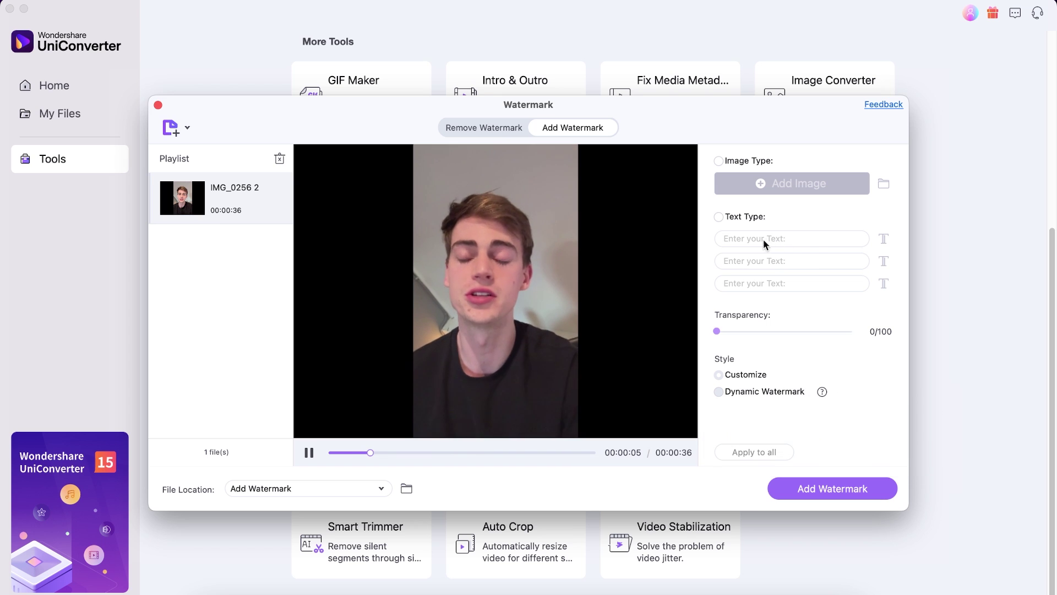
click(719, 217)
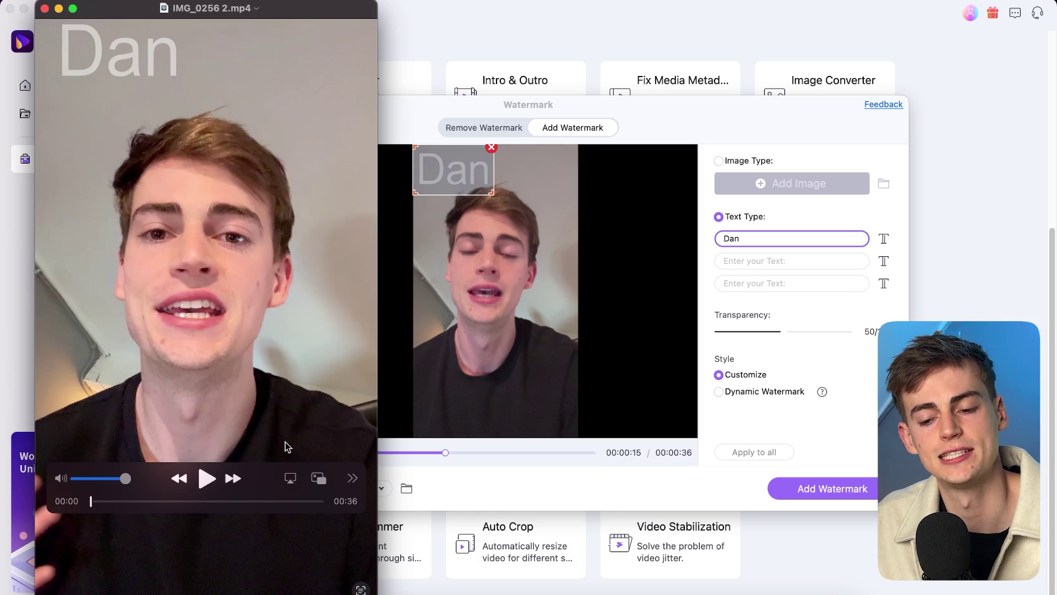
Step: Check the watermarked clip at 00:09, close QuickTime, and switch to Remove Watermark mode
drag(99, 502, 151, 505)
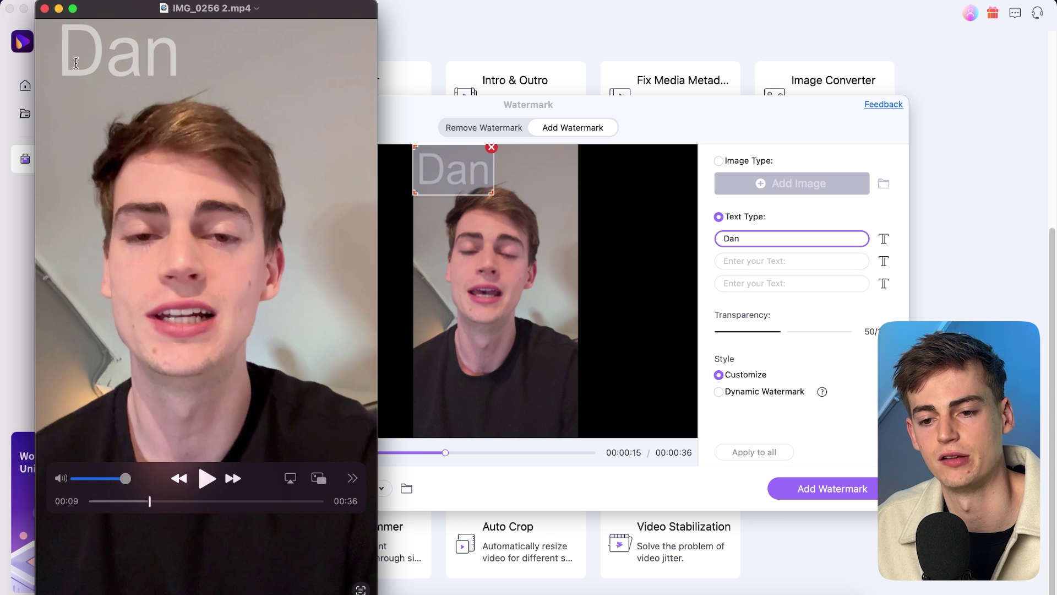
click(44, 8)
click(485, 129)
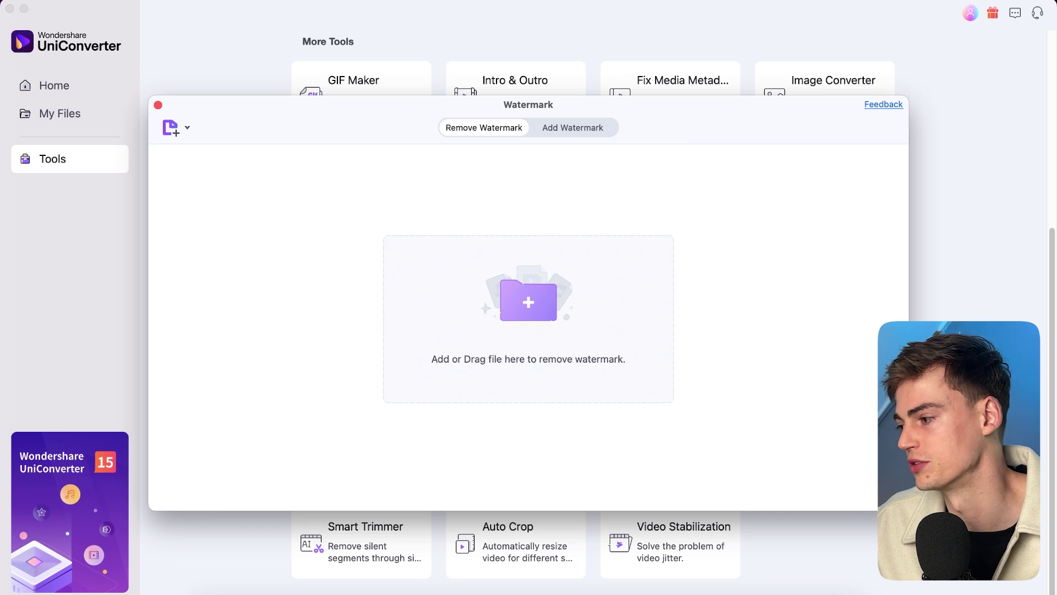
Step: Load IMG_0256 2.mp4 and fit a removal area tightly around the 'Dan' watermark
drag(1056, 312, 529, 311)
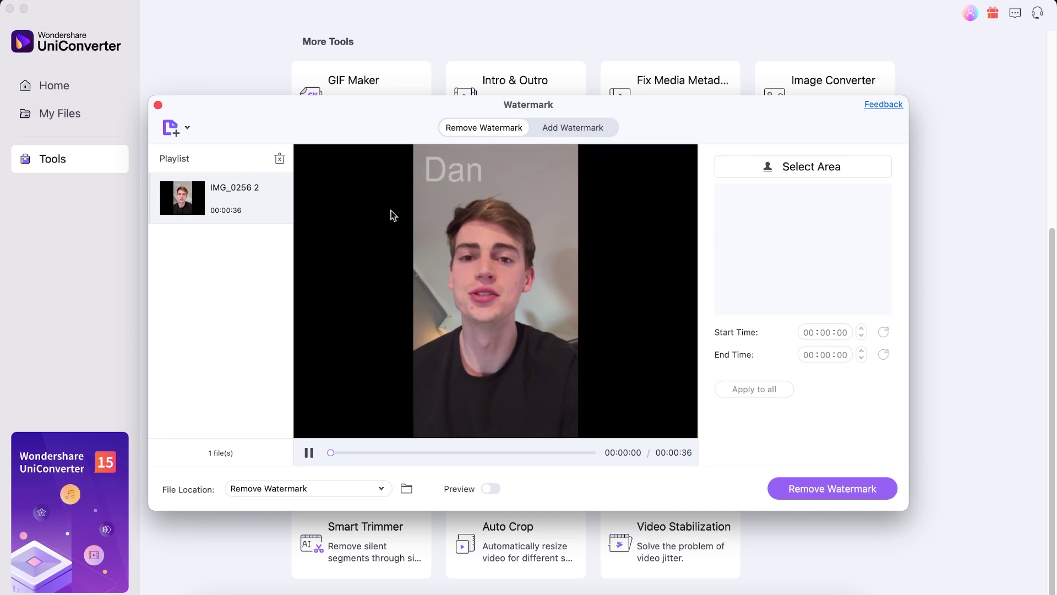
click(744, 170)
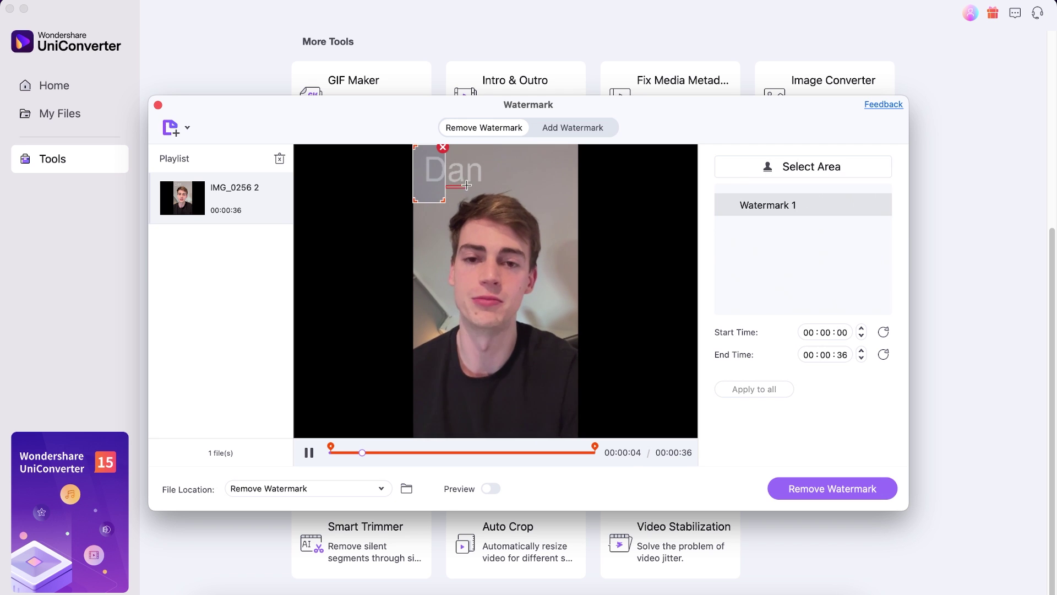
drag(445, 173, 492, 172)
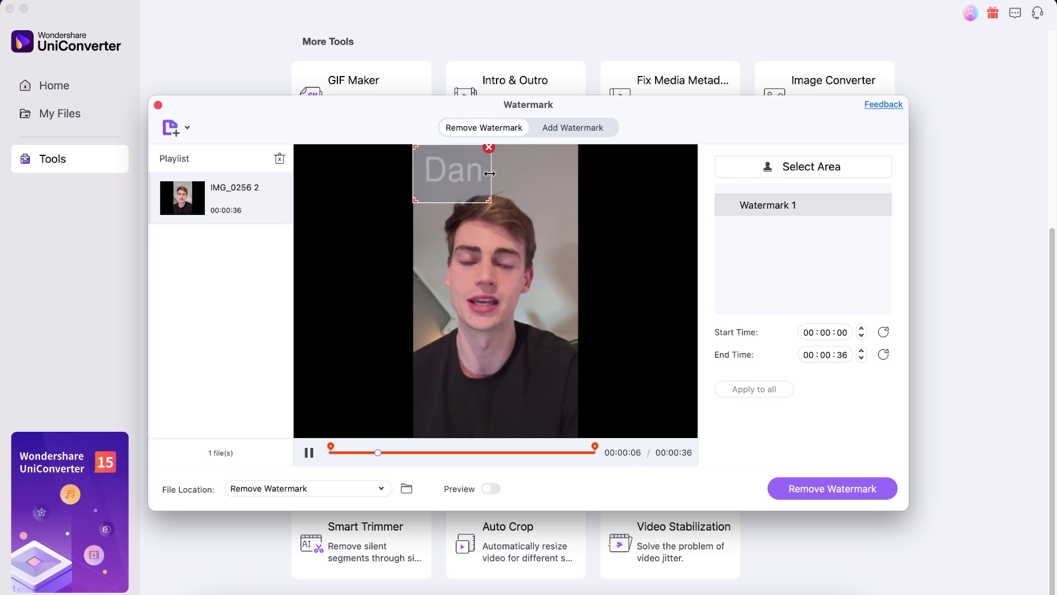
drag(436, 203, 436, 185)
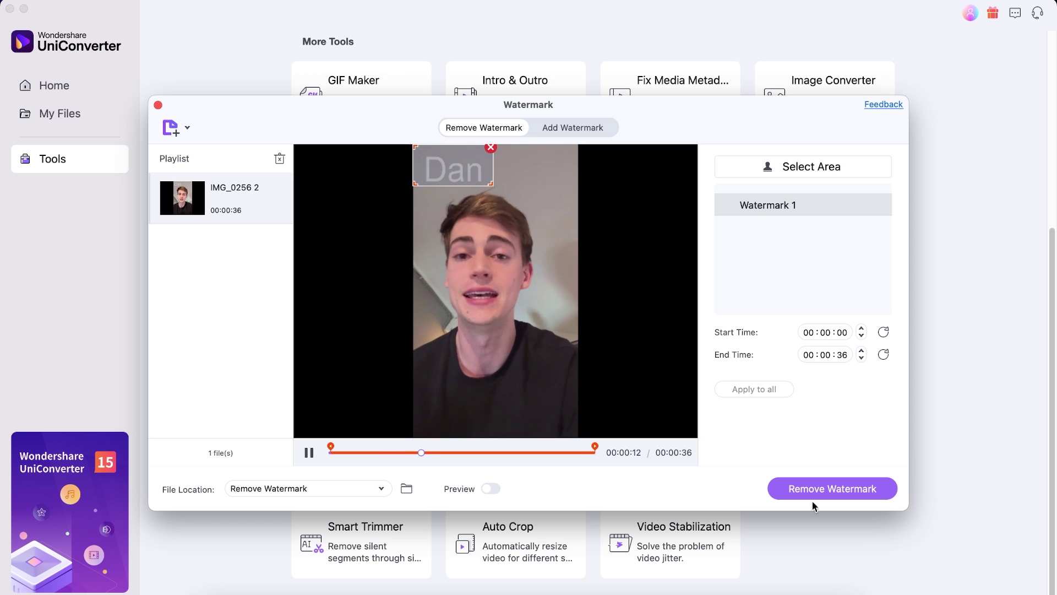
Step: Run watermark removal, then play the output IMG_0256 2.mp4 and skip ahead to confirm it's gone
click(842, 490)
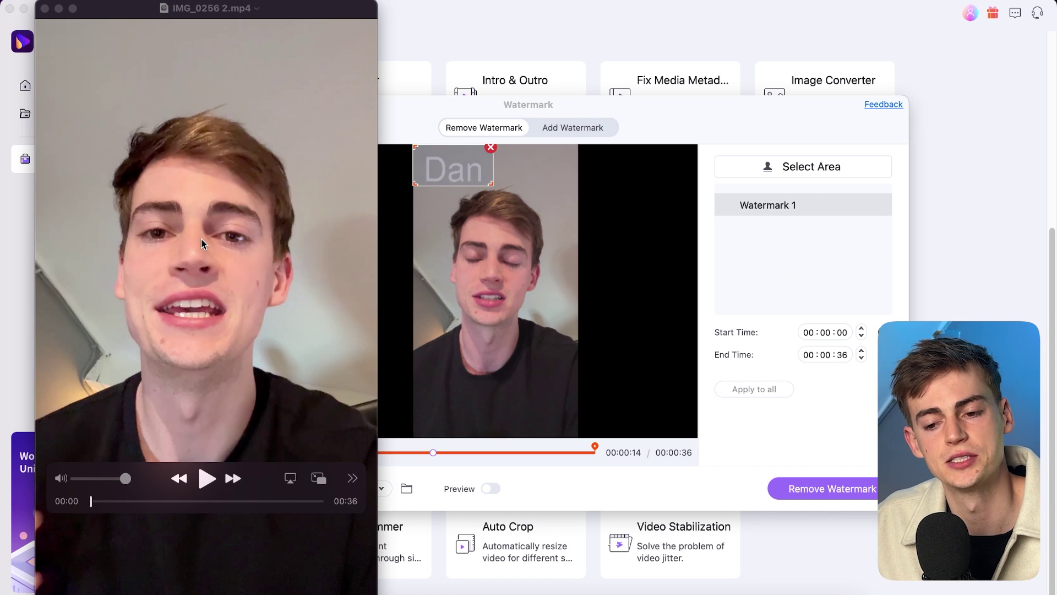
click(204, 479)
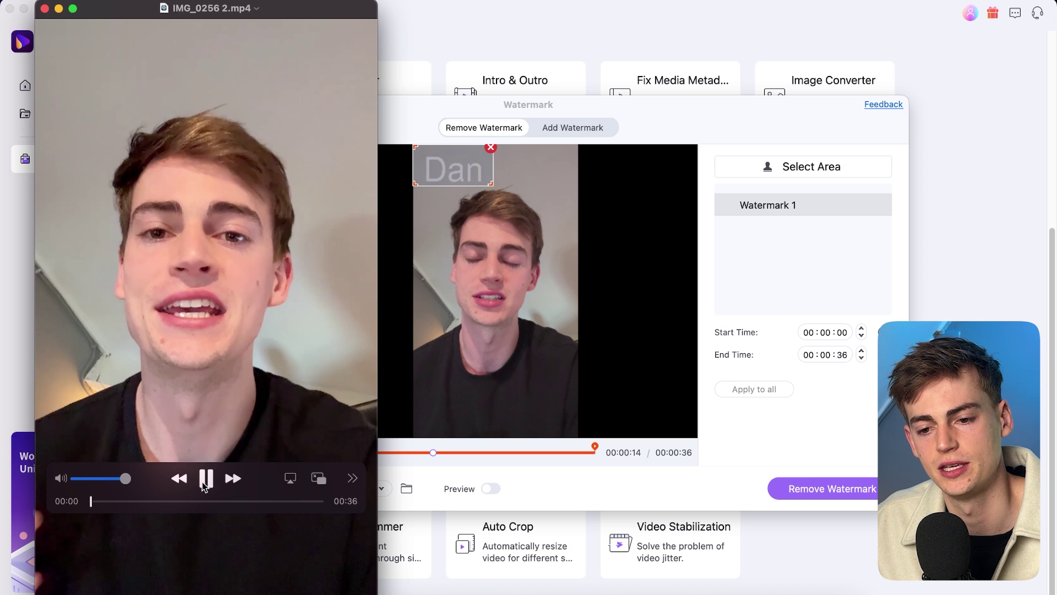
drag(107, 500, 229, 502)
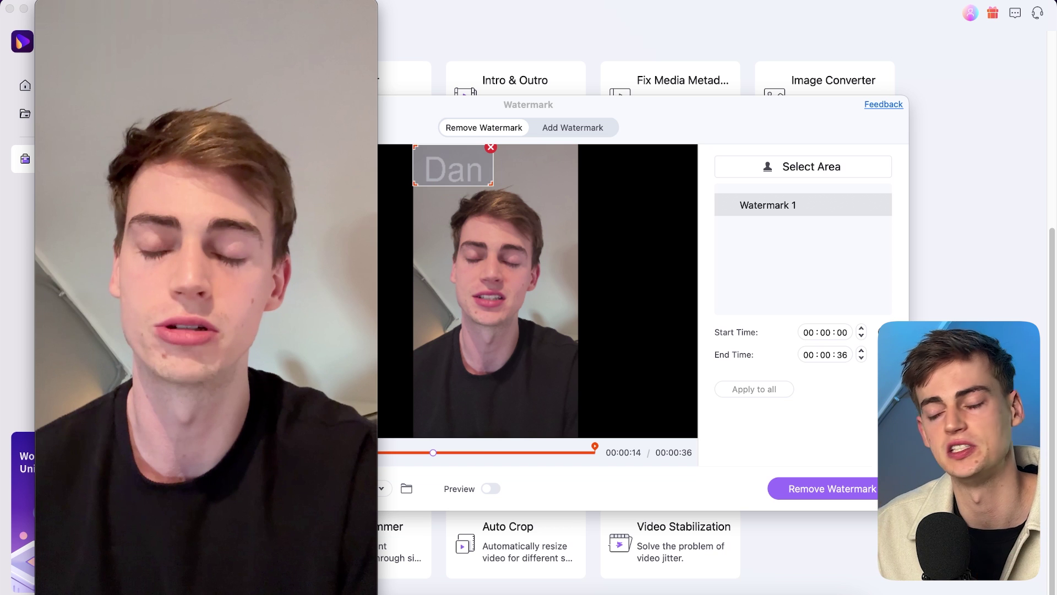
Step: Open the output folder and play the 8e2a3885 coffee shop mp4 in a repositioned player
click(407, 489)
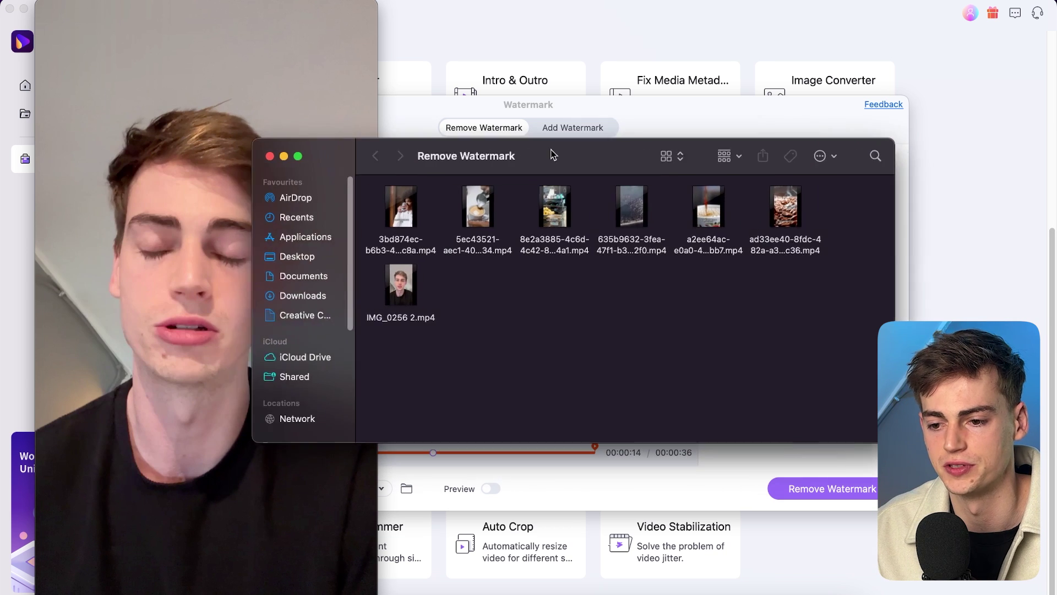
double_click(580, 228)
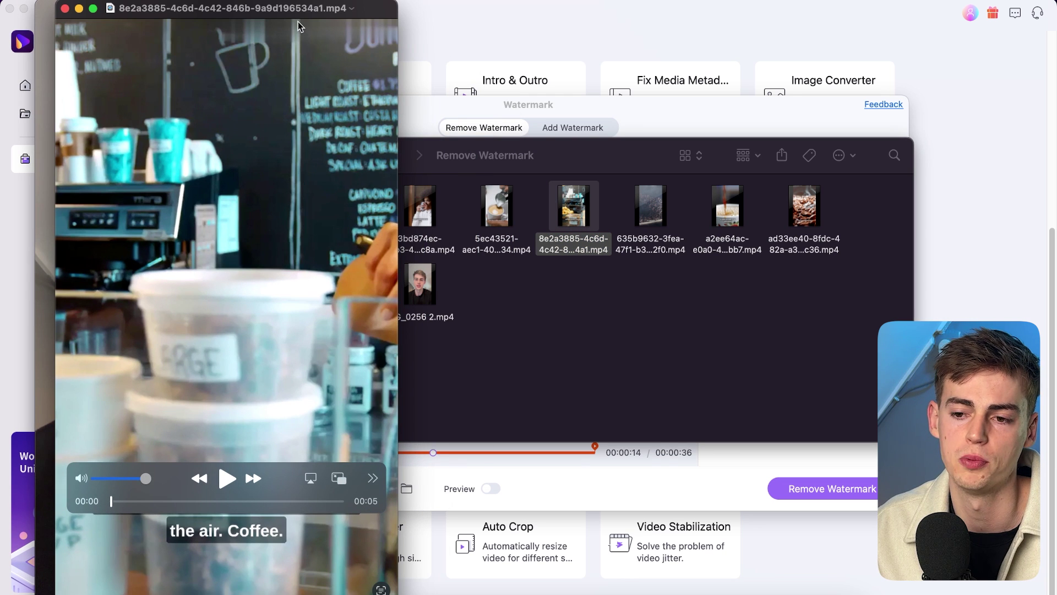
drag(278, 28, 296, 82)
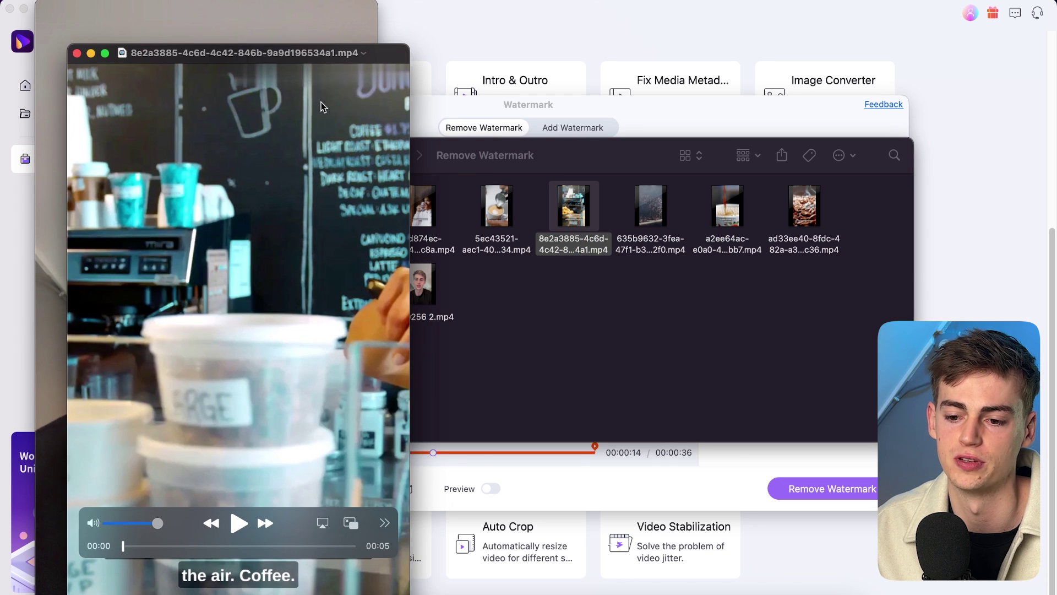
click(238, 523)
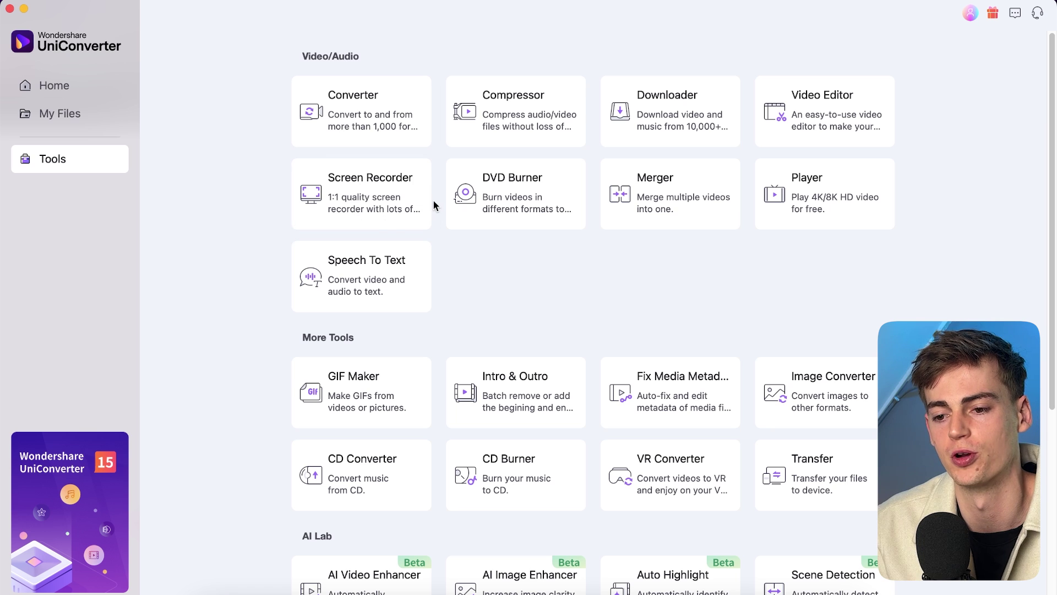
Step: Choose Screen Recorder from the recording tools and skip the Install Virtual Sound Card prompt
click(367, 193)
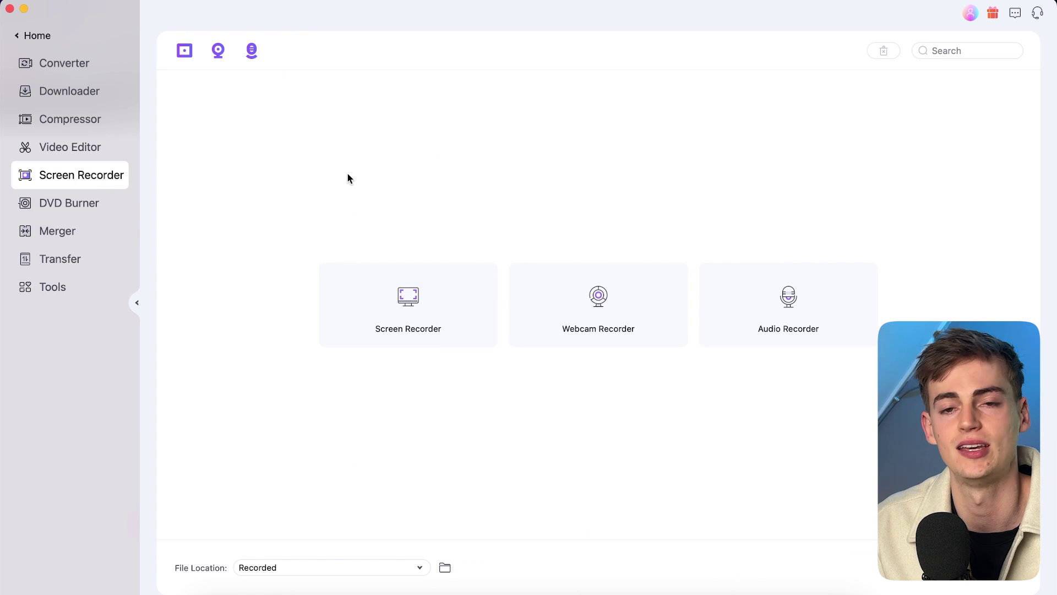
click(408, 312)
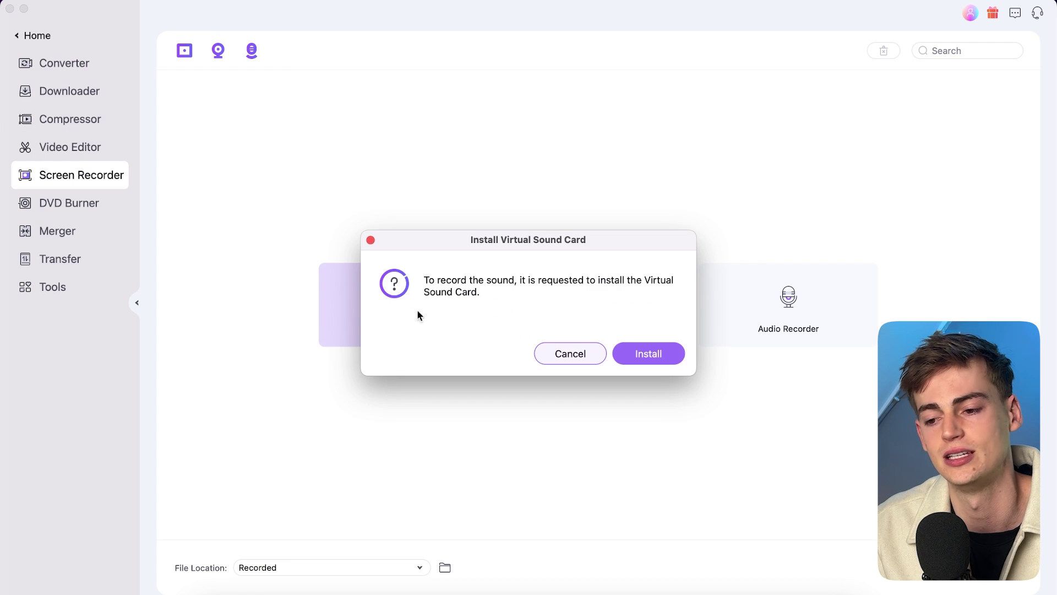
click(571, 353)
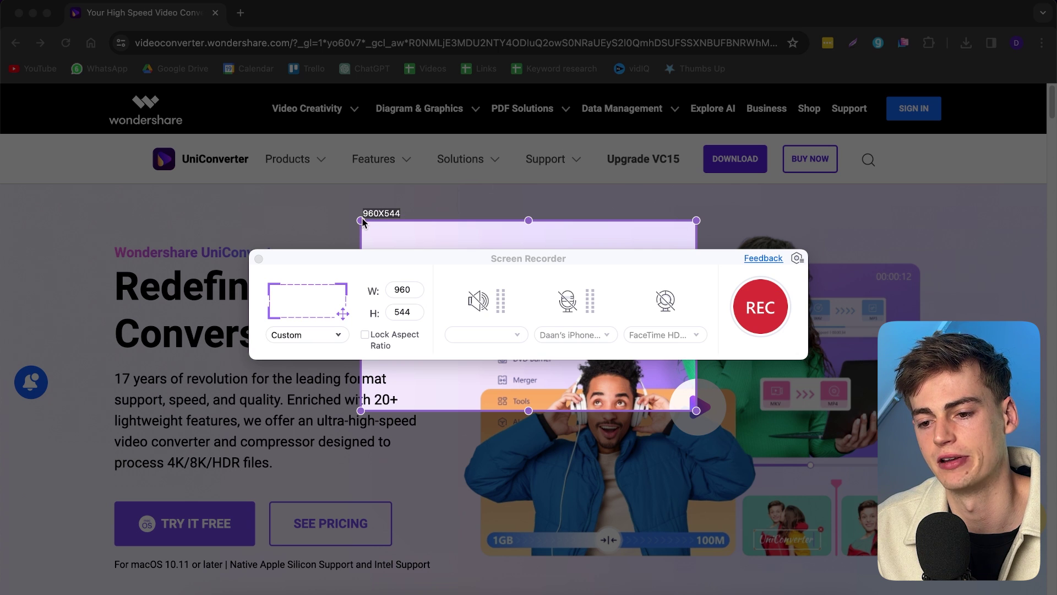
Step: Stretch the capture frame to the full 3022×1728 screen and turn on Lock Aspect Ratio
drag(362, 222, 0, 0)
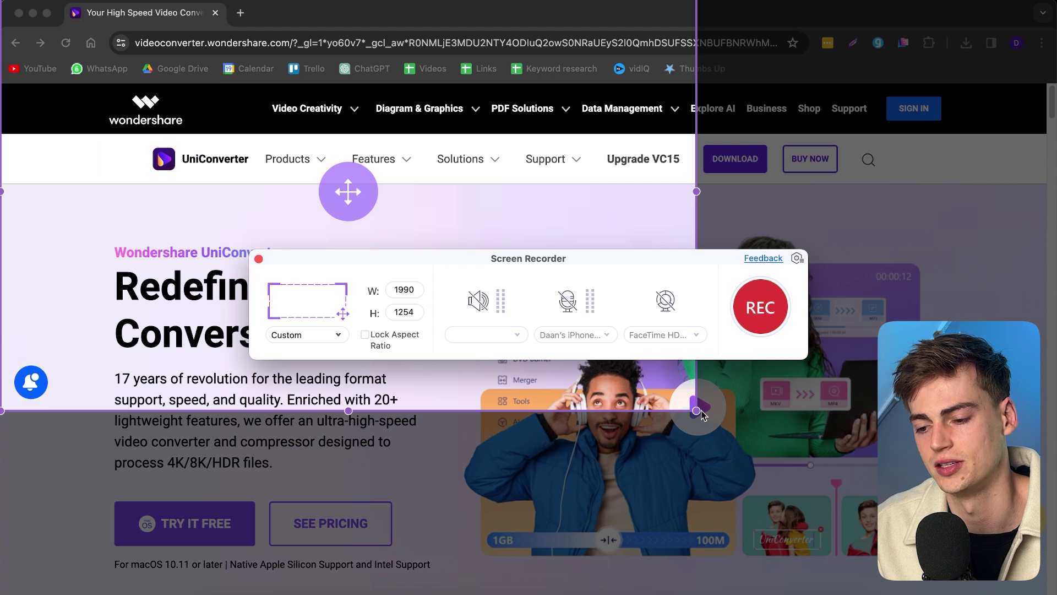
drag(703, 415, 1056, 594)
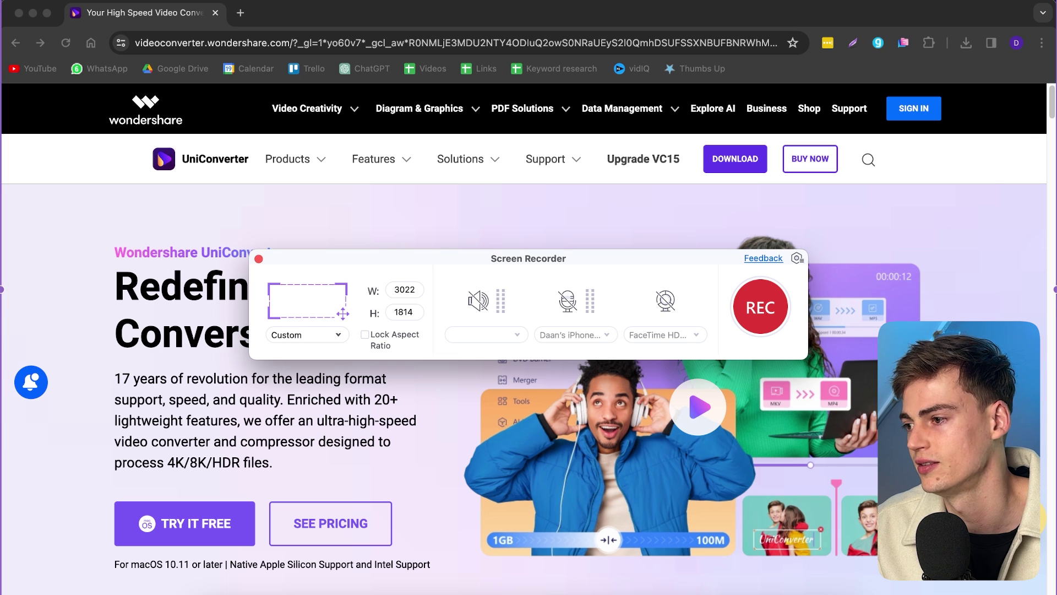
drag(529, 0, 529, 1)
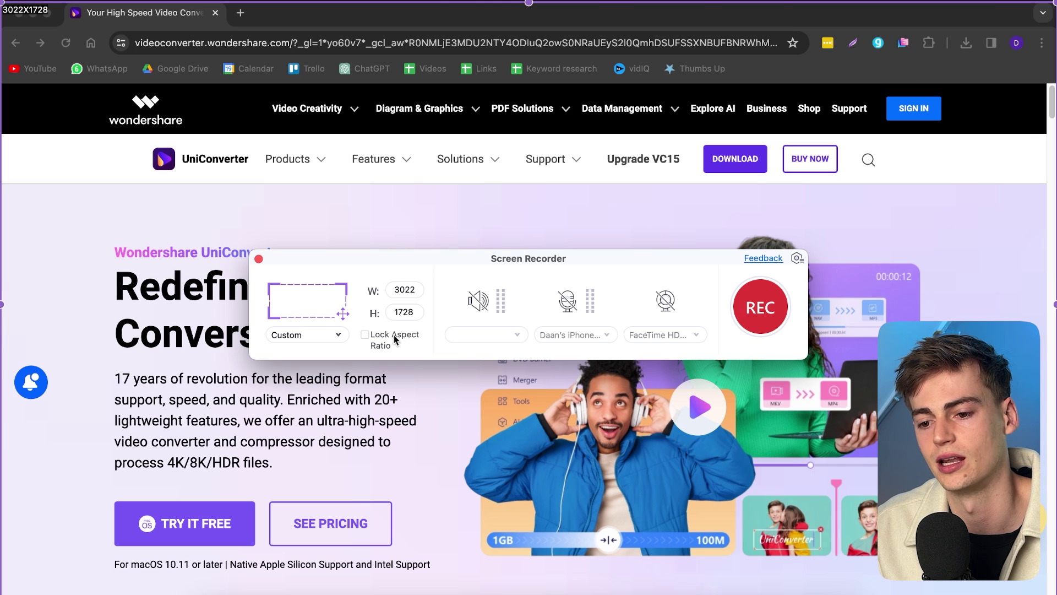
click(365, 335)
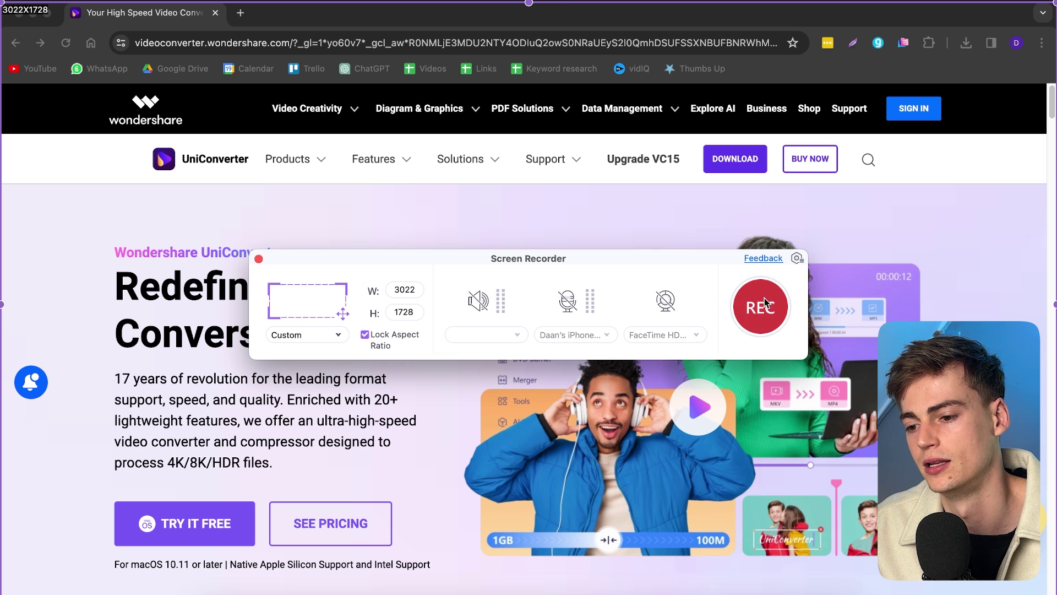
Step: Start the recording and move the recorder controls lower out of the way
click(754, 318)
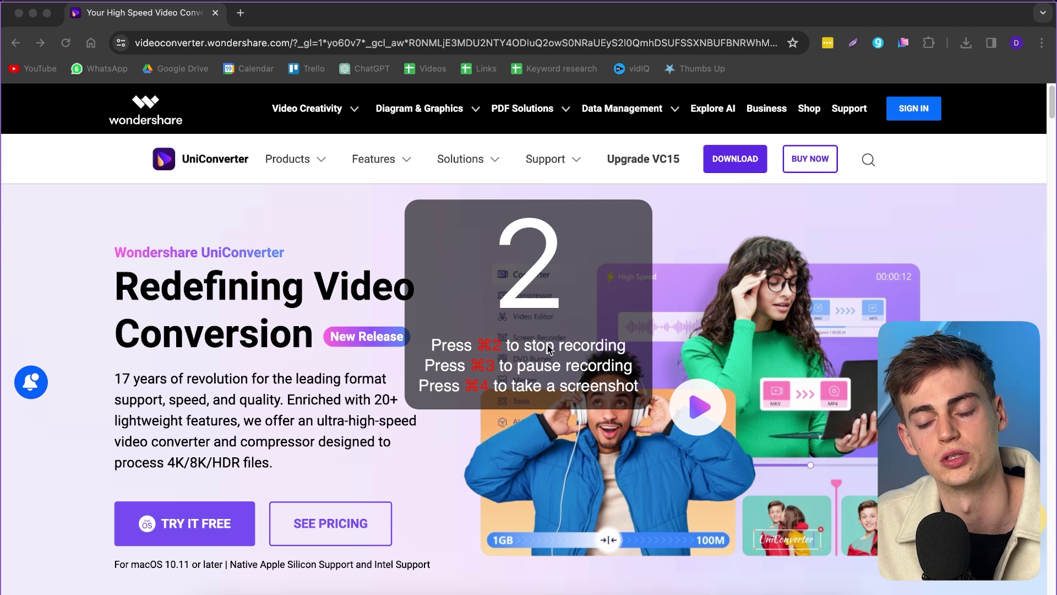
scroll(462, 392, down, 5)
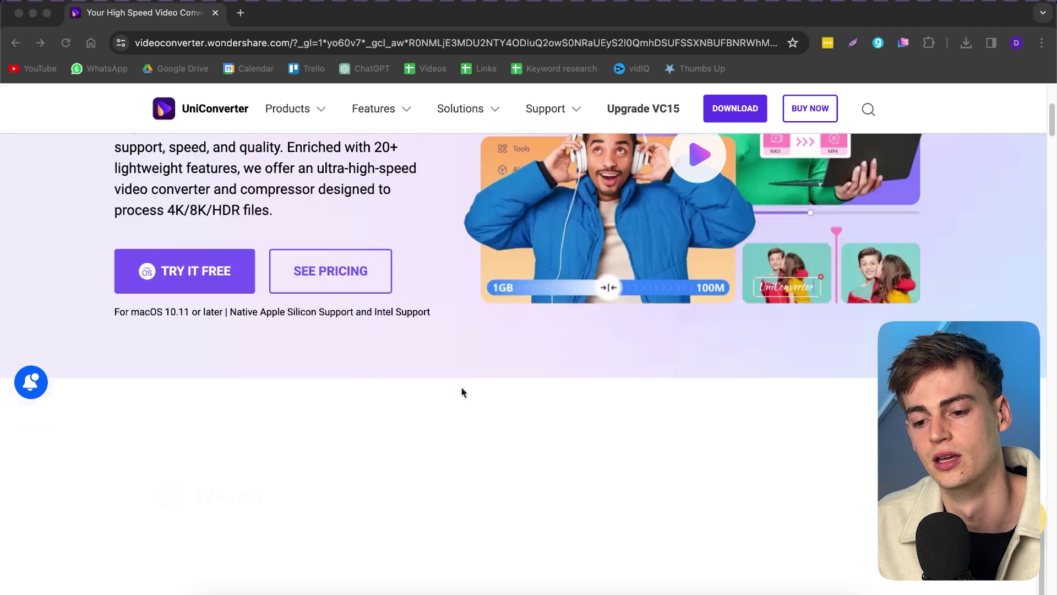
scroll(462, 392, up, 2)
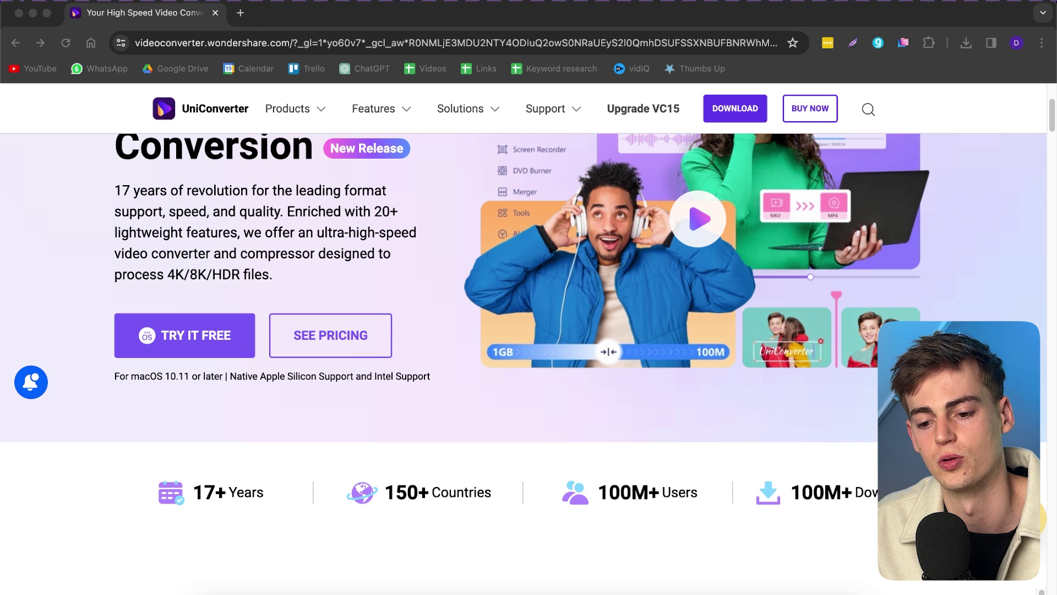
mouse_move(255, 545)
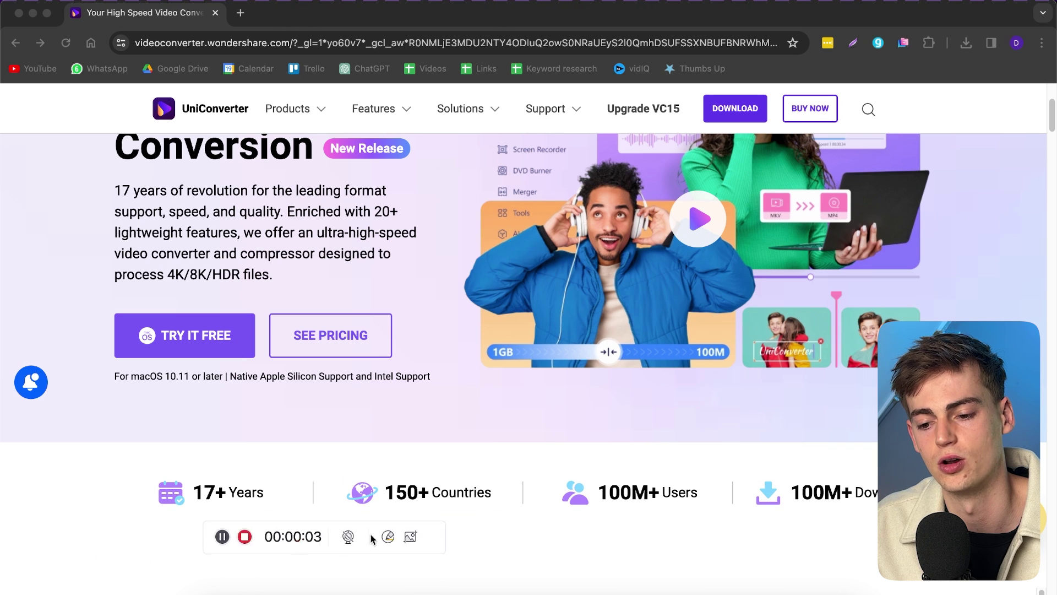
drag(373, 538, 378, 562)
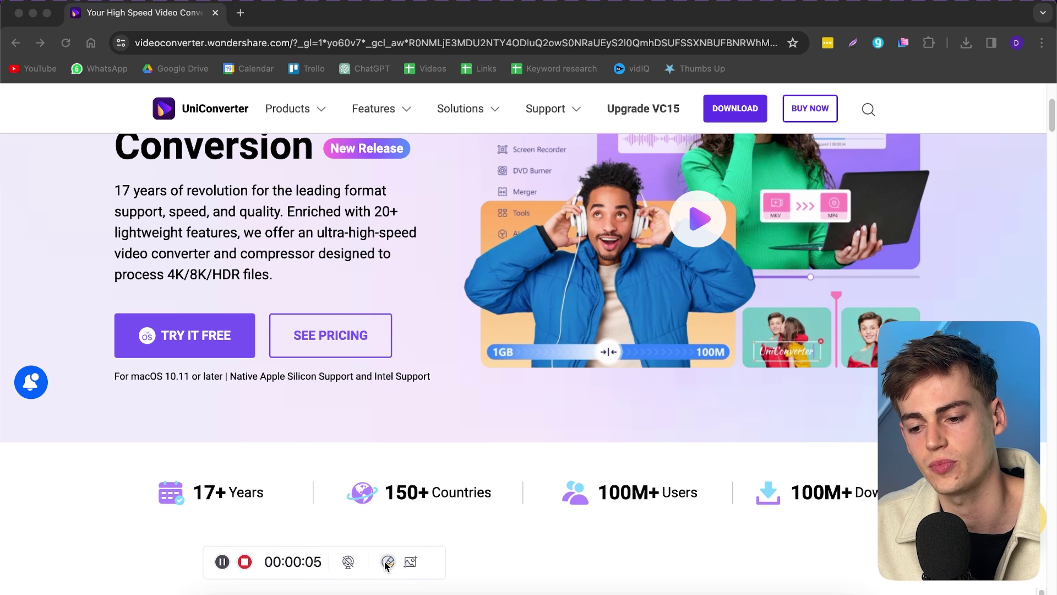
Step: Draw red freehand circles around SEE PRICING and the TRY IT FREE button
click(387, 562)
mouse_move(577, 329)
mouse_down()
mouse_move(396, 394)
mouse_move(423, 425)
mouse_up()
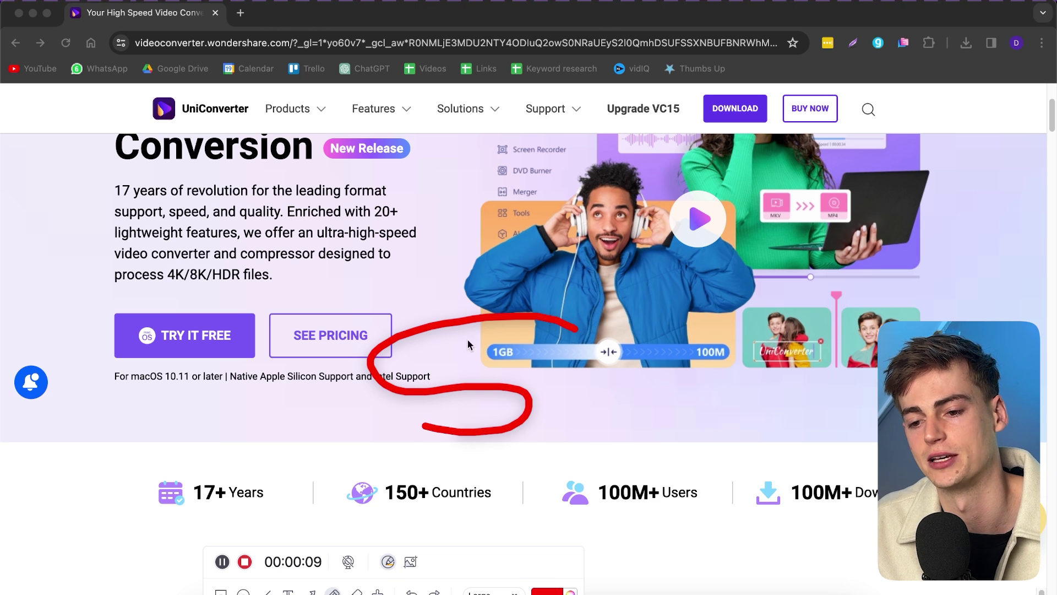
mouse_move(220, 390)
mouse_down()
mouse_move(274, 342)
mouse_move(120, 304)
mouse_move(138, 370)
mouse_move(234, 358)
mouse_up()
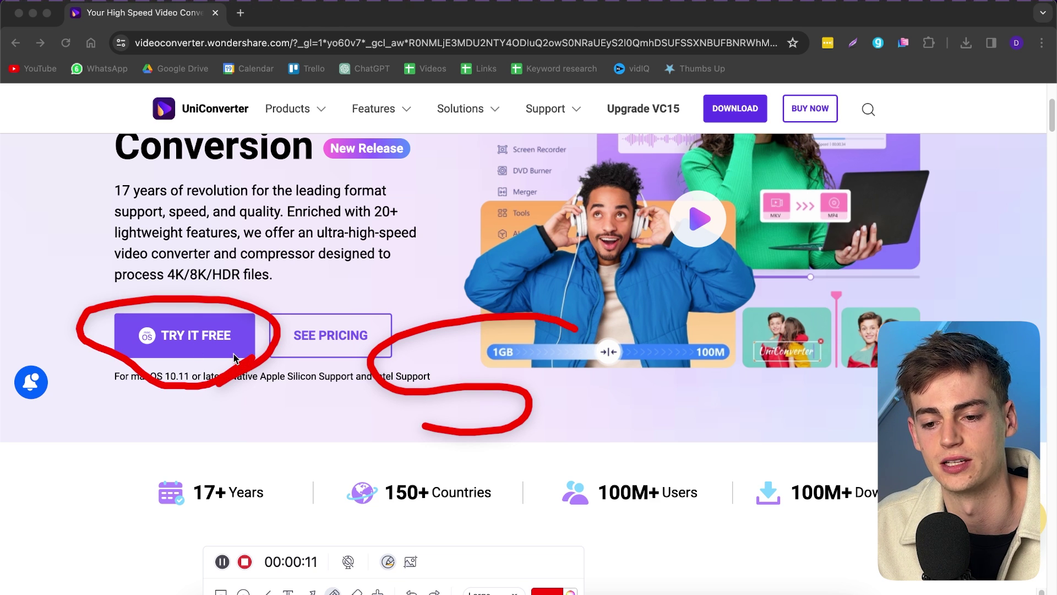